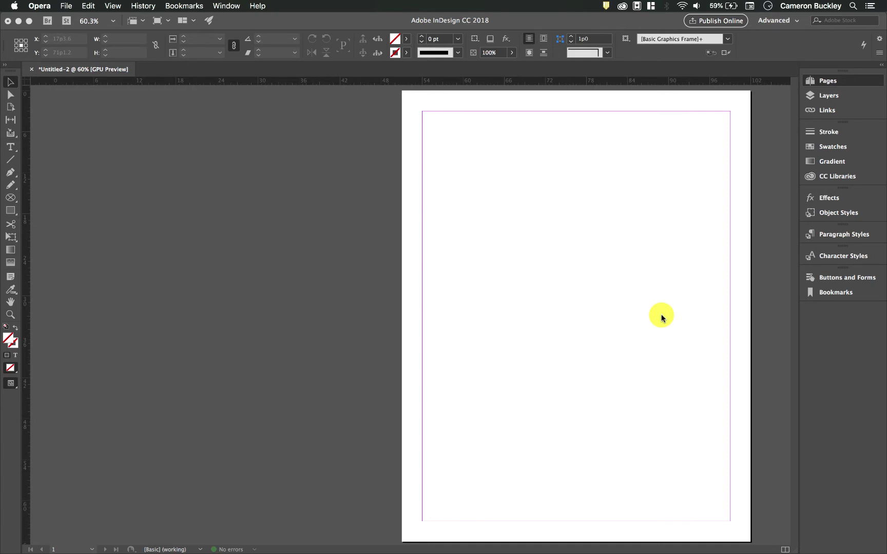
Start placing buttonExample.ai with import options, browse its three pages and choose page 1, the blue circle.
left_click(661, 317)
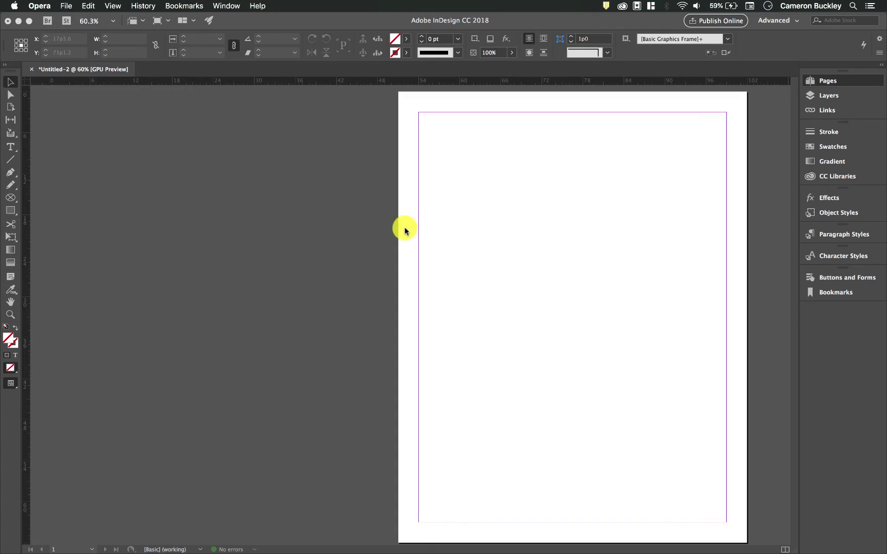
key("super+F12")
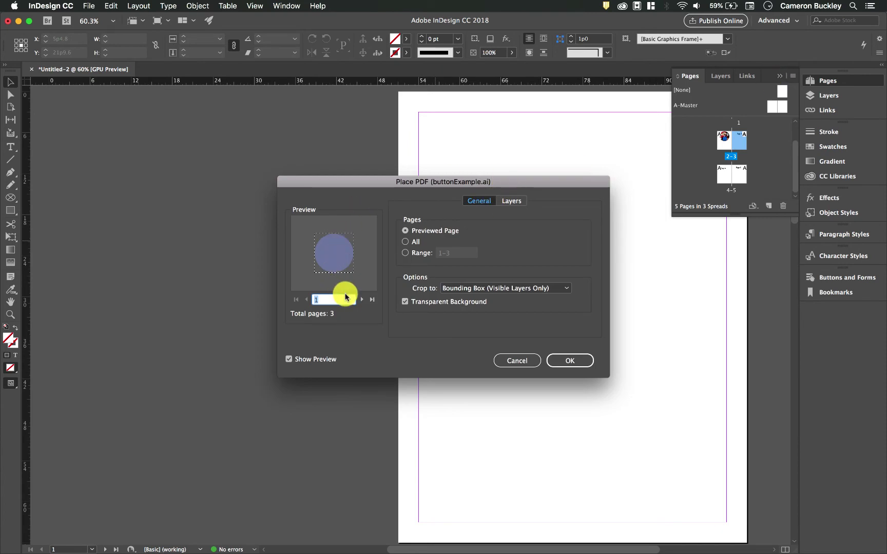
left_click(361, 300)
left_click(361, 301)
left_click(309, 299)
left_click(309, 299)
left_click(362, 300)
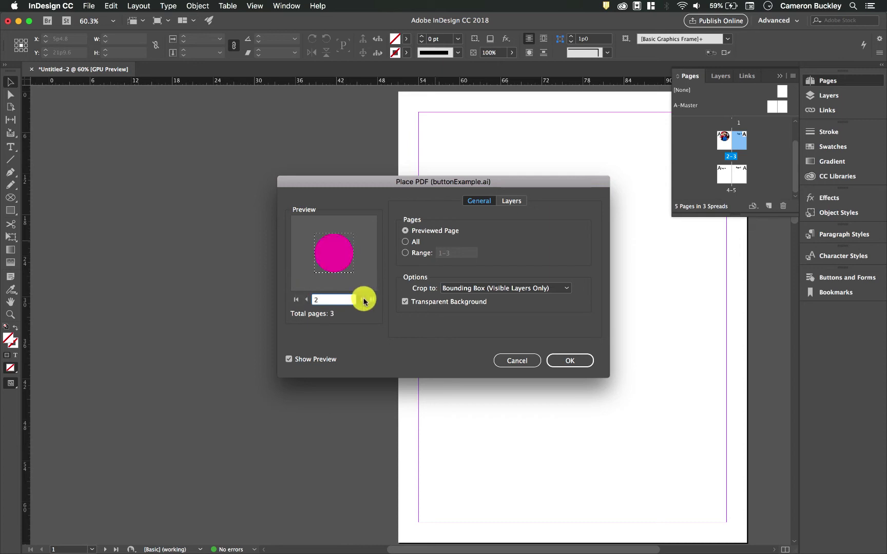
left_click(361, 299)
left_click(307, 299)
left_click(307, 300)
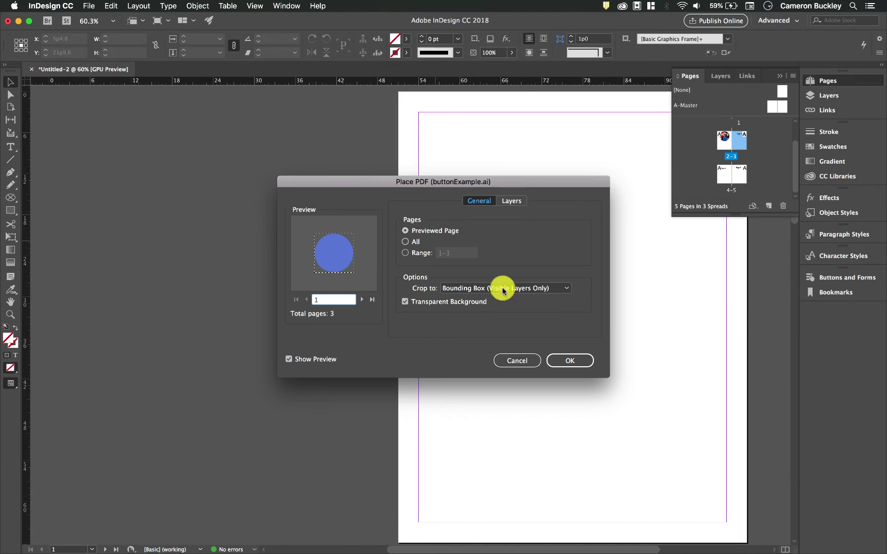
Place the blue circle on the upper part of page 1, about 24p6 wide and high.
left_click(575, 360)
left_click_drag(453, 187, 619, 322)
scroll(529, 308, "right", 2)
scroll(521, 306, "right", 3)
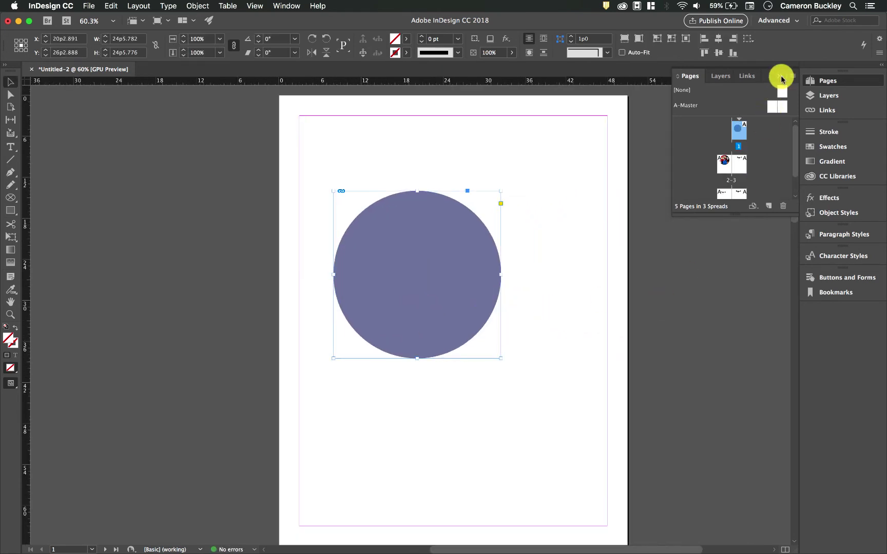
Look through the other pages, examining the Mario image on page 2 and the text frames on pages 3 to 5.
scroll(683, 291, "down", 2)
scroll(683, 291, "down", 10)
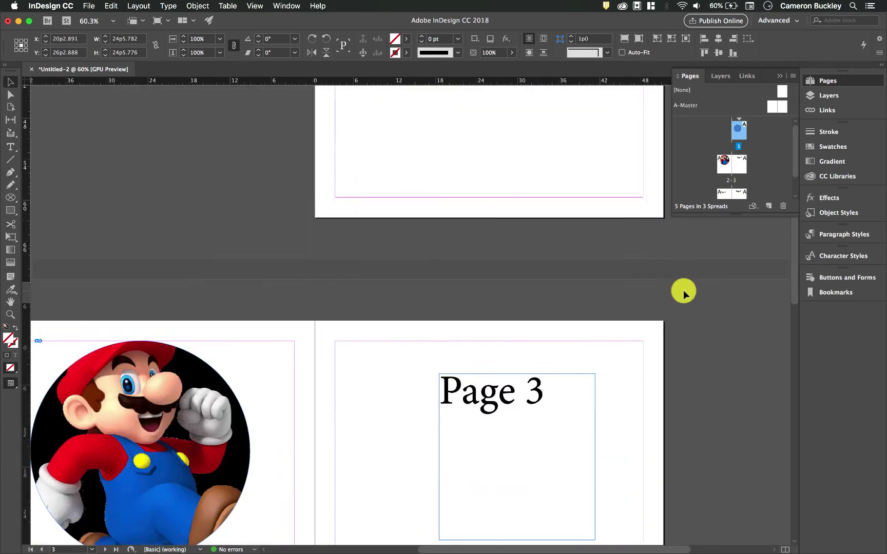
scroll(683, 291, "down", 5)
scroll(683, 291, "left", 2)
left_click(236, 244)
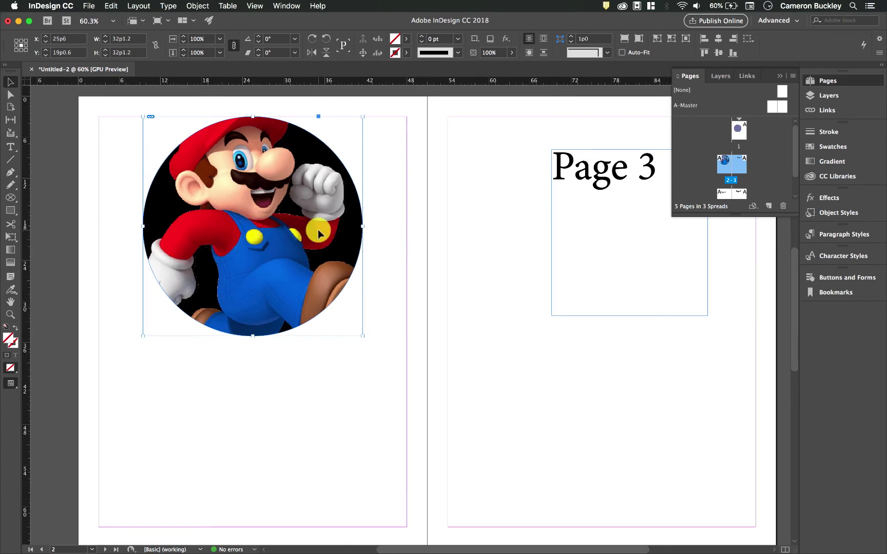
scroll(313, 233, "right", 3)
scroll(534, 184, "right", 10)
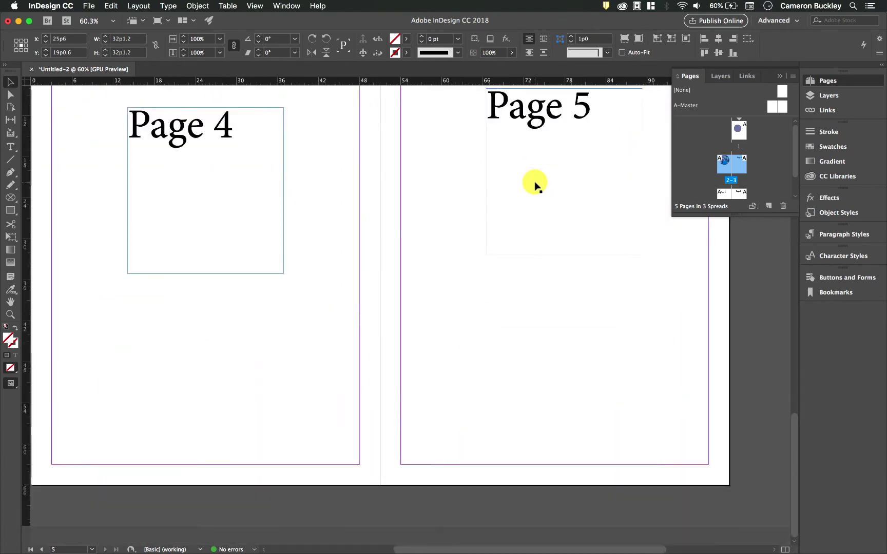
scroll(535, 184, "up", 3)
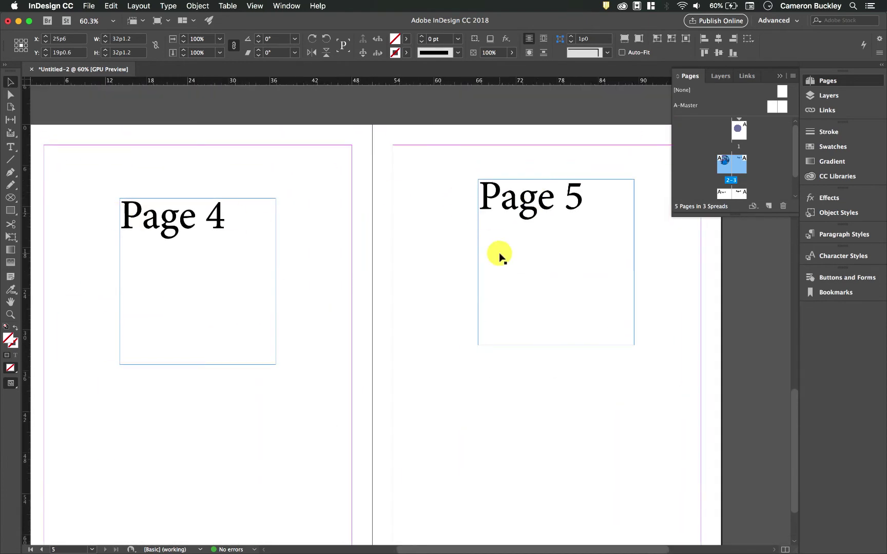
scroll(499, 257, "left", 10)
scroll(499, 257, "down", 3)
scroll(499, 252, "up", 12)
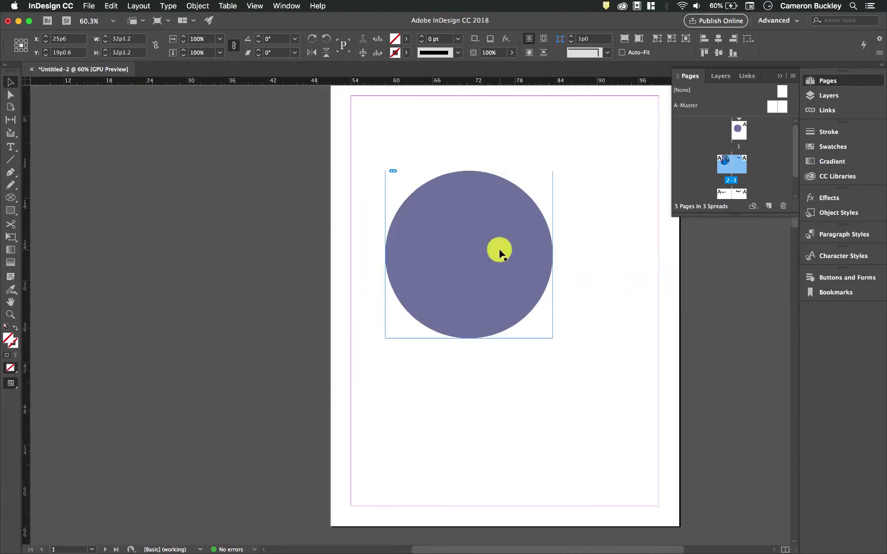
scroll(513, 374, "down", 10)
scroll(514, 374, "up", 10)
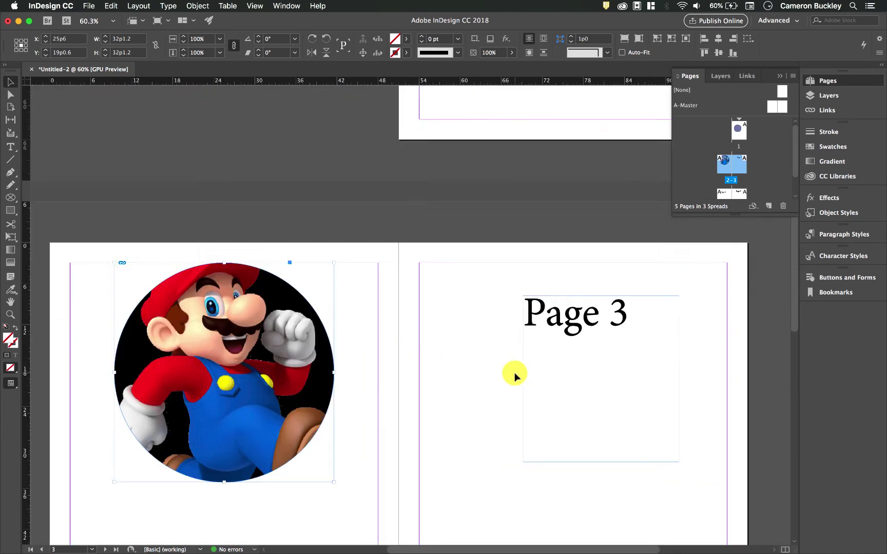
Convert the blue circle on page 1 to an interactive button.
left_click(502, 211)
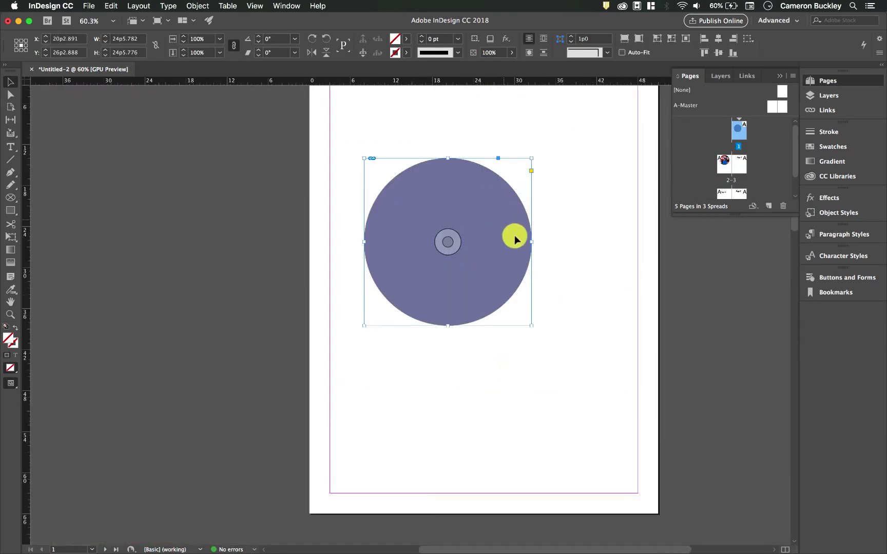
right_click(504, 199)
mouse_move(585, 439)
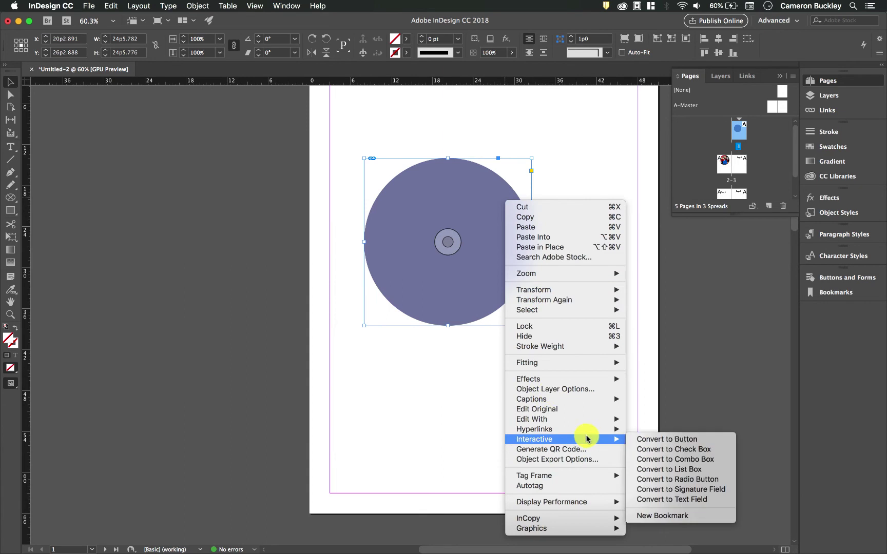
left_click(842, 278)
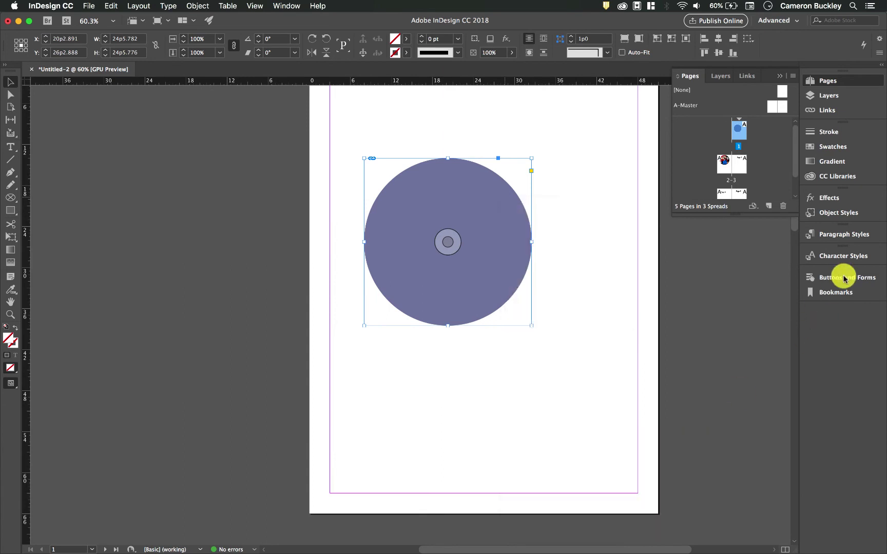
left_click(840, 279)
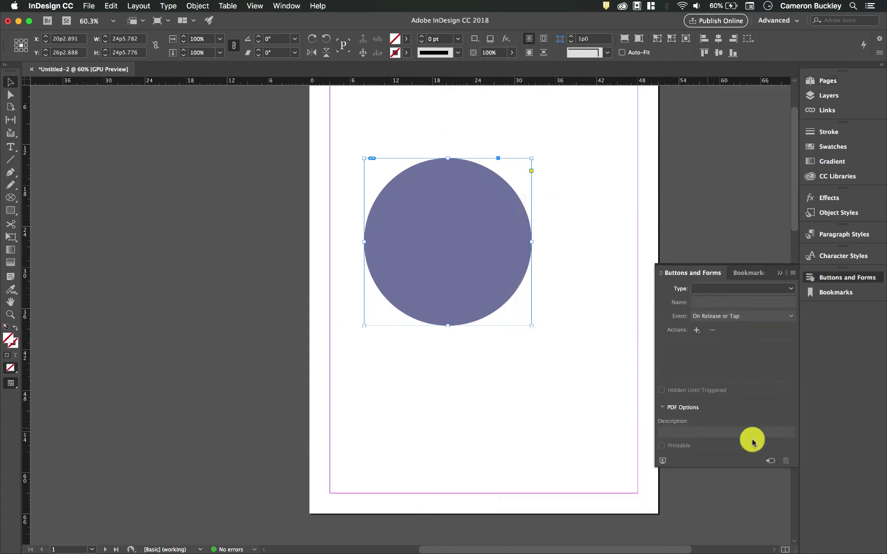
left_click(770, 463)
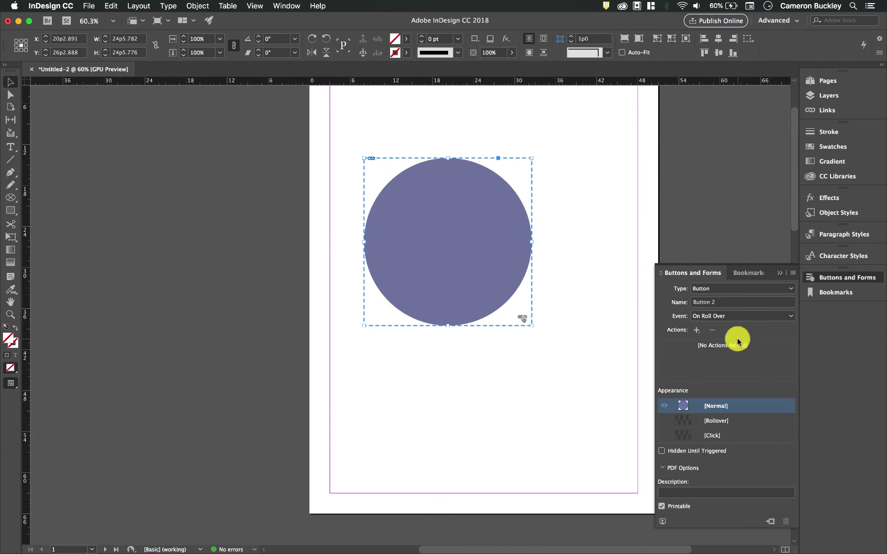
Name the button circleOne and give its On Click event a Go To Next Page action.
left_click(724, 303)
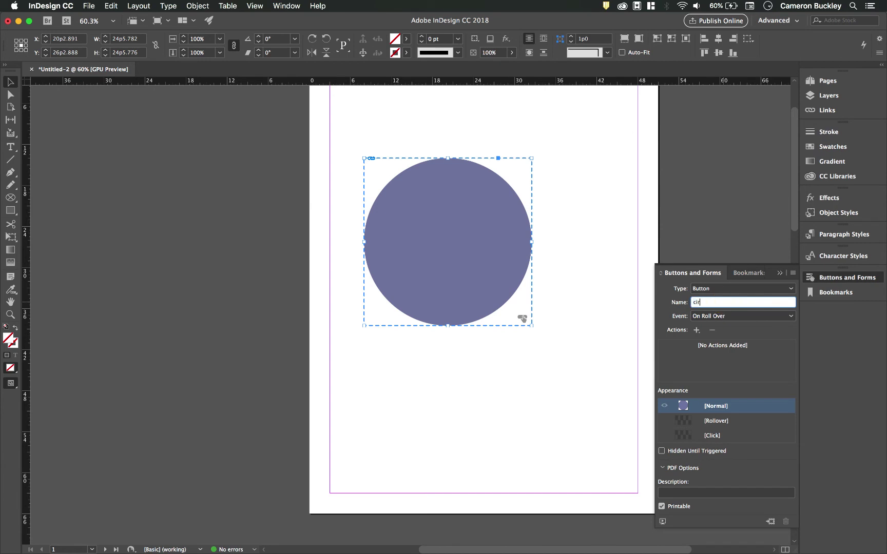
left_click(725, 315)
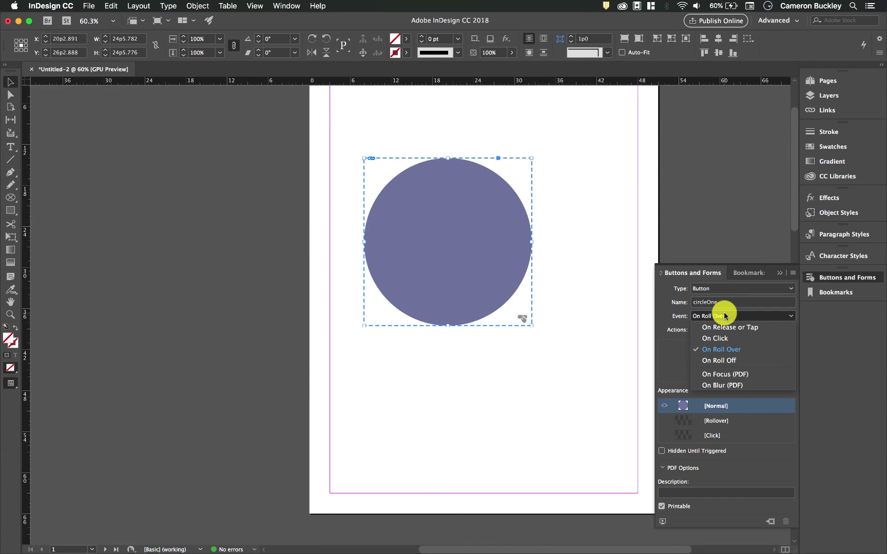
left_click(713, 338)
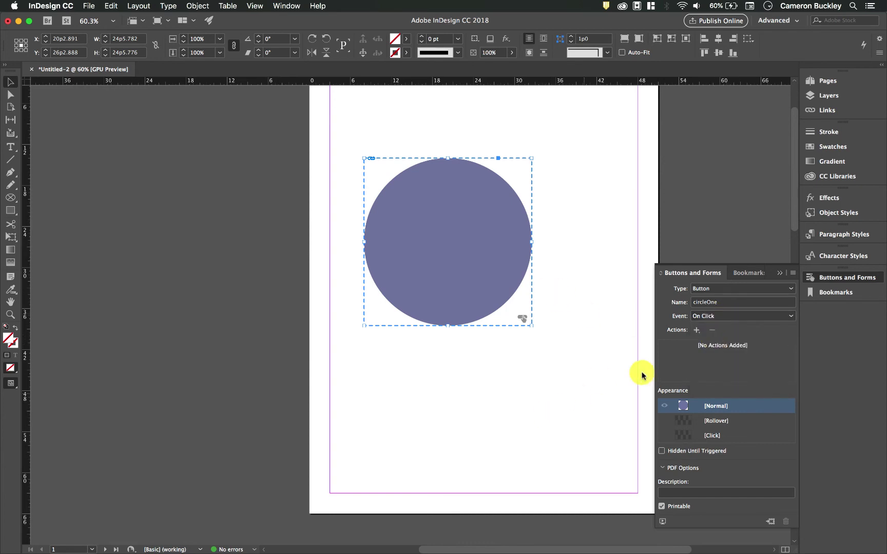
left_click(697, 330)
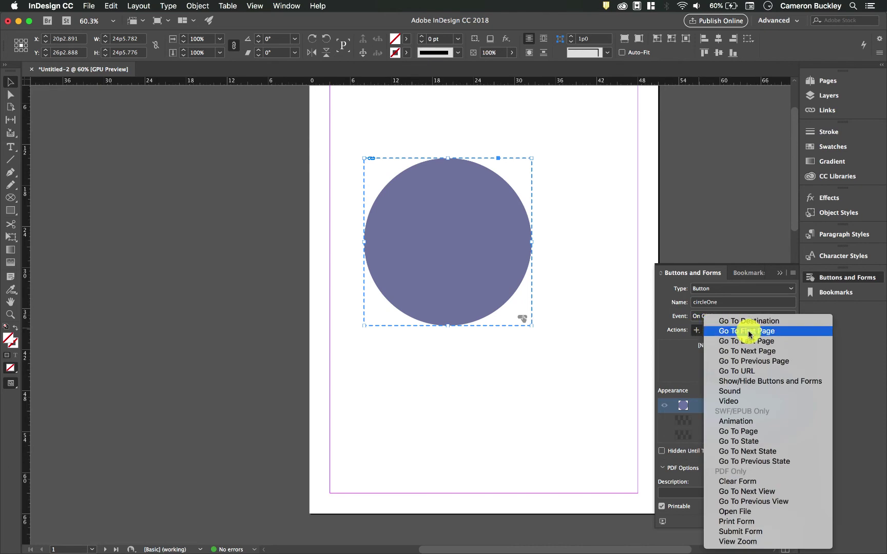
left_click(759, 351)
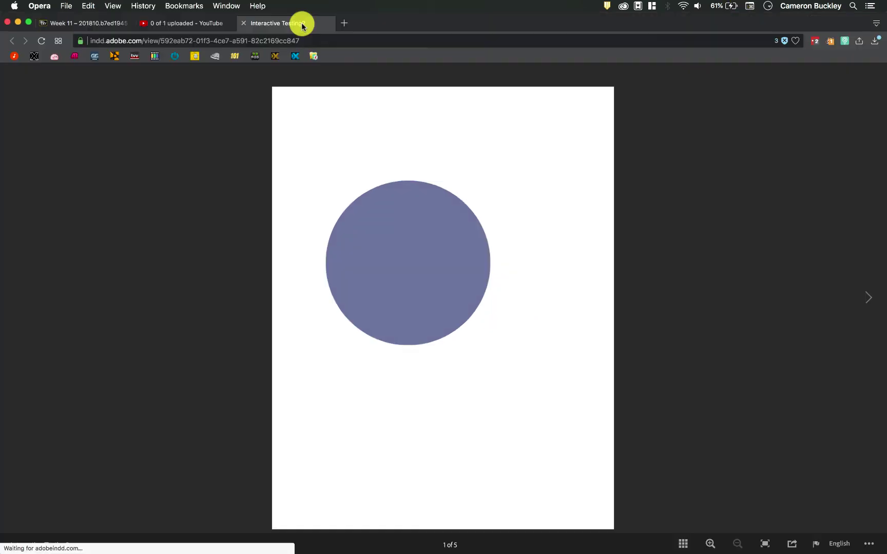
Switch to the Opera browser, test the circle button in the published document, and return to InDesign.
left_click_drag(303, 27, 303, 169)
left_click(460, 238)
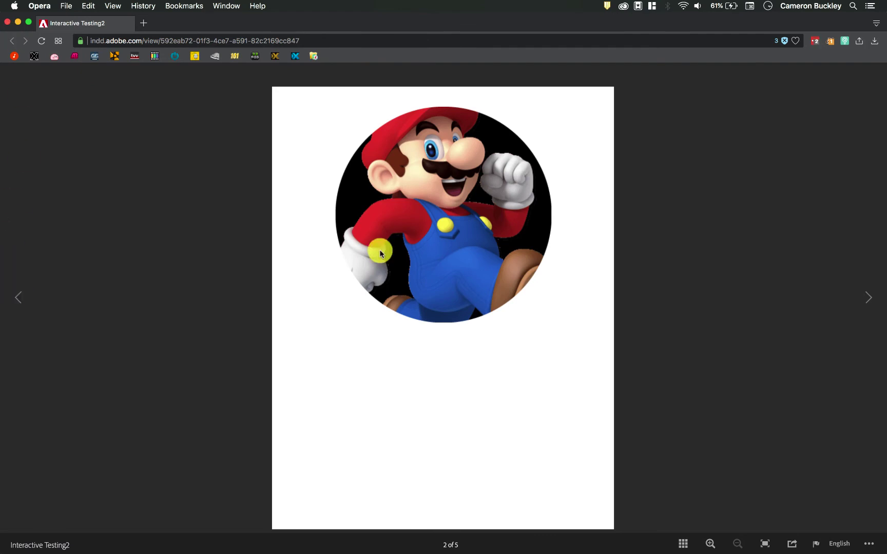
key("super+Tab")
Activate the Rollover and Click appearances of the circleOne button on page 1.
left_click(590, 367)
left_click(518, 267)
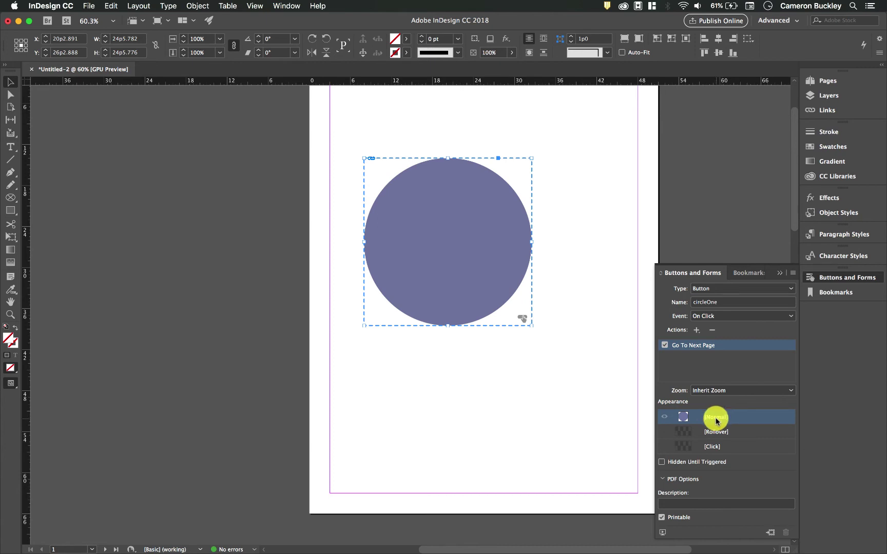
left_click(710, 434)
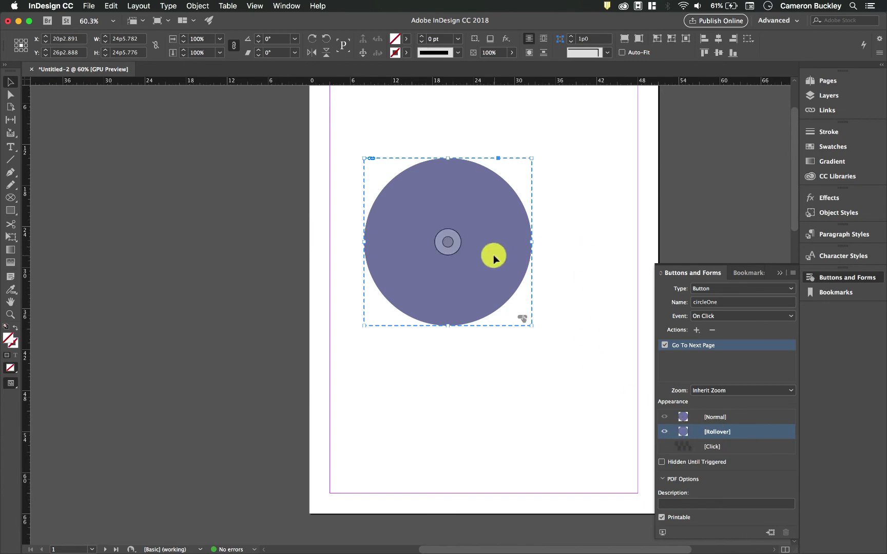
left_click(699, 449)
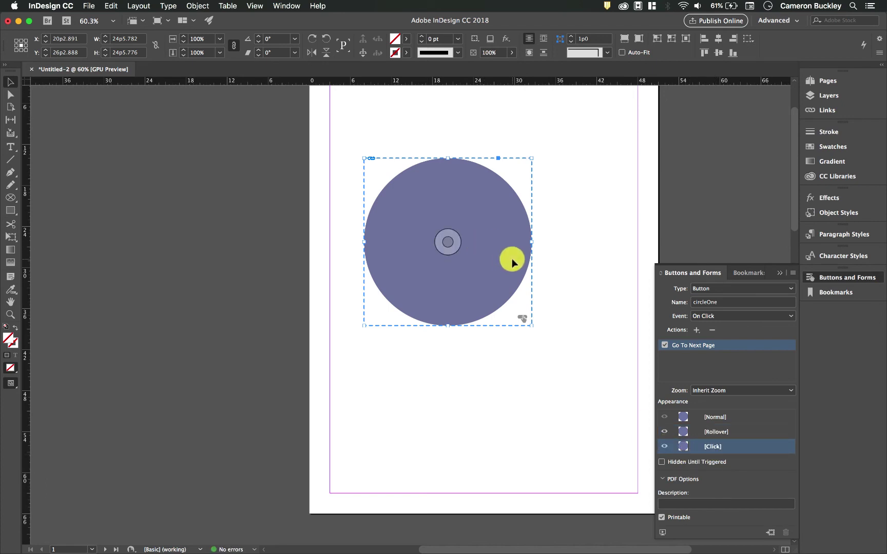
Compare the Normal, Rollover and Click appearances of the circleOne button.
left_click(708, 431)
left_click(716, 416)
left_click(717, 432)
left_click(713, 445)
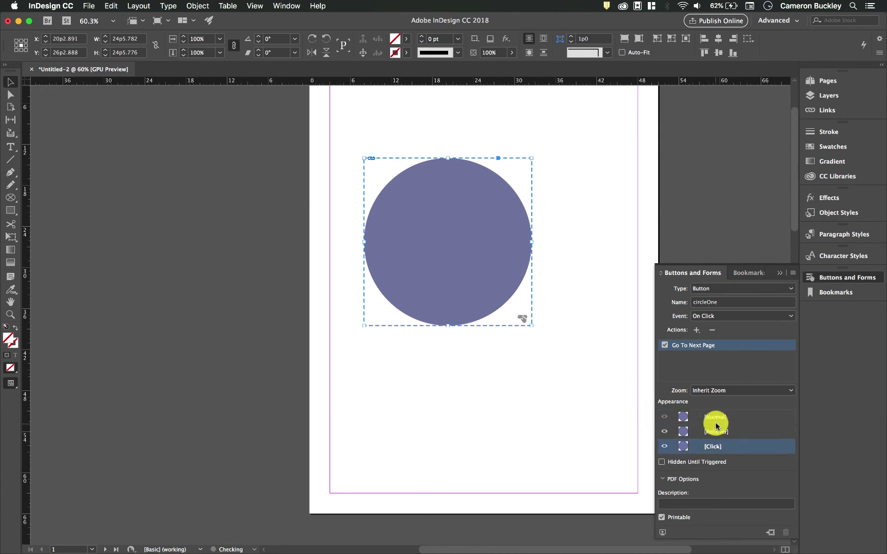
left_click(716, 417)
left_click(714, 432)
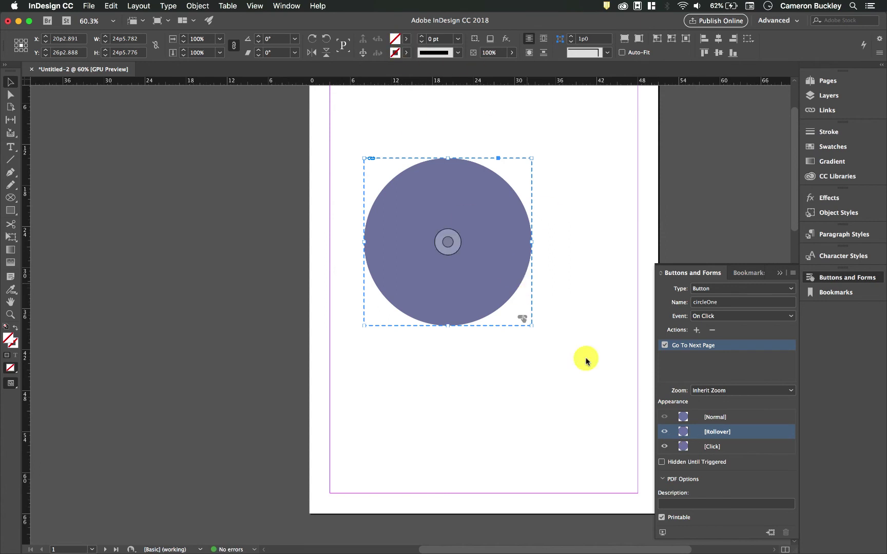
left_click(732, 417)
left_click(732, 432)
left_click(729, 447)
Replace the graphic in the button's Rollover appearance with page 2 of buttonExample.ai, the magenta circle, and compare it with the Normal appearance.
left_click(737, 435)
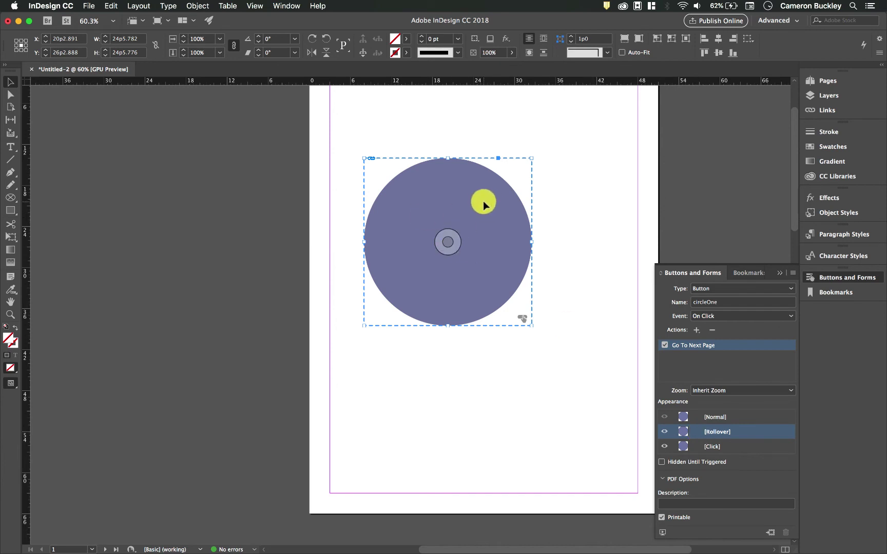
double_click(490, 232)
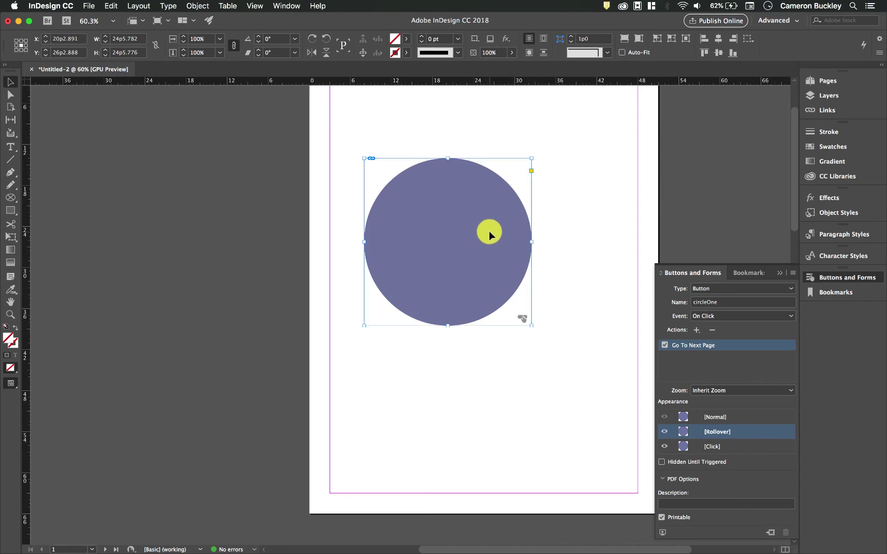
left_click(490, 232)
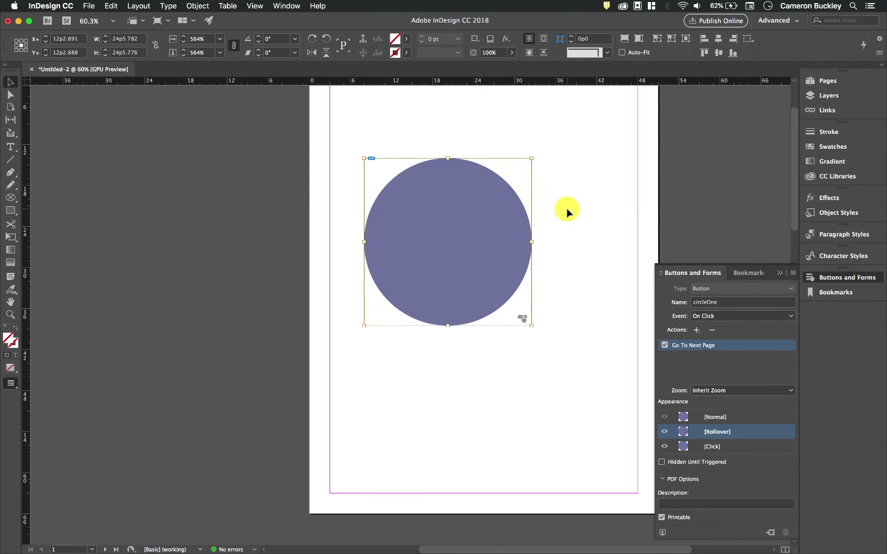
key("super+d")
left_click(610, 338)
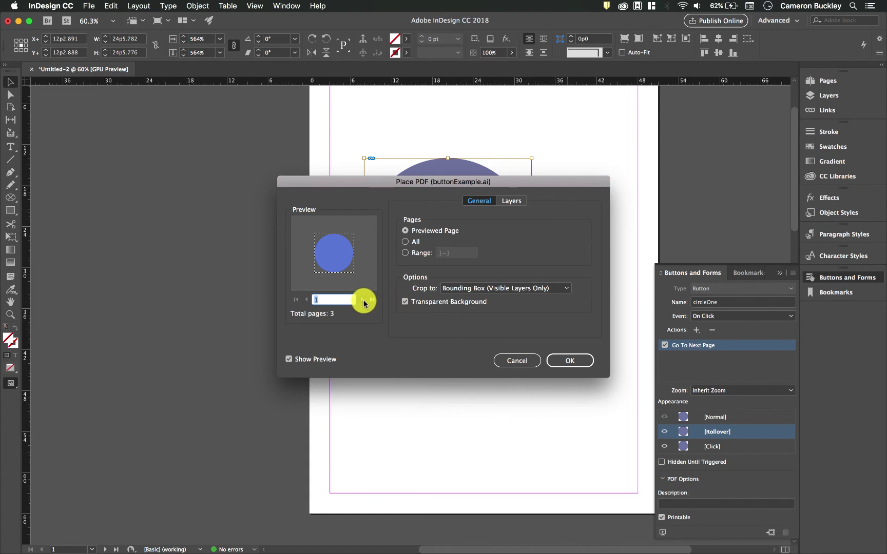
left_click(362, 300)
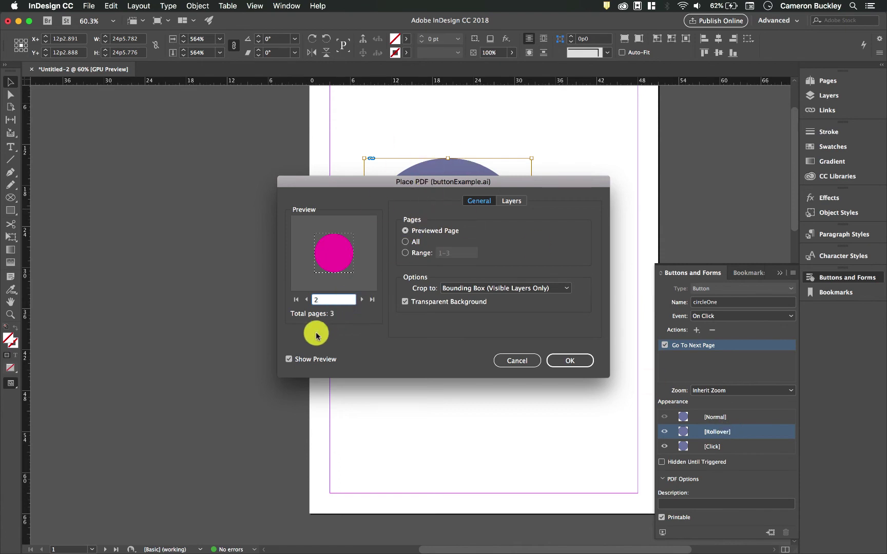
left_click(559, 359)
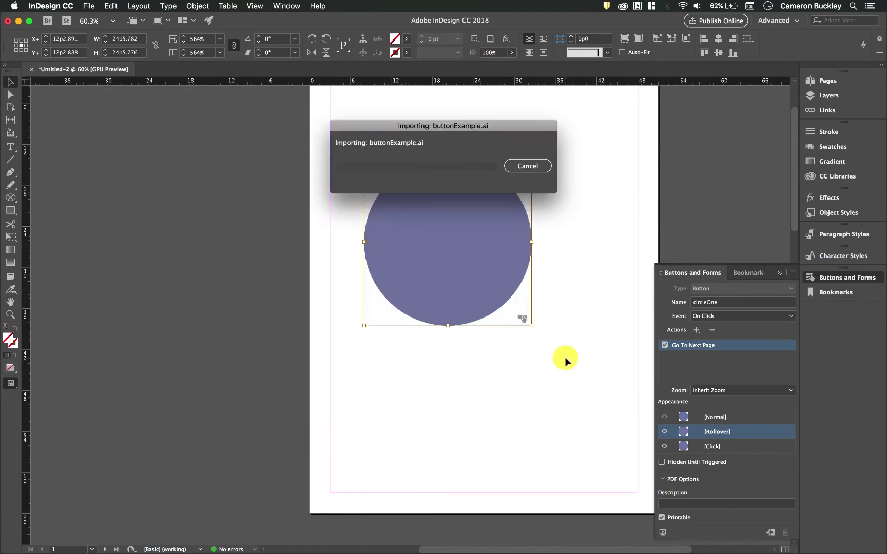
left_click(491, 204)
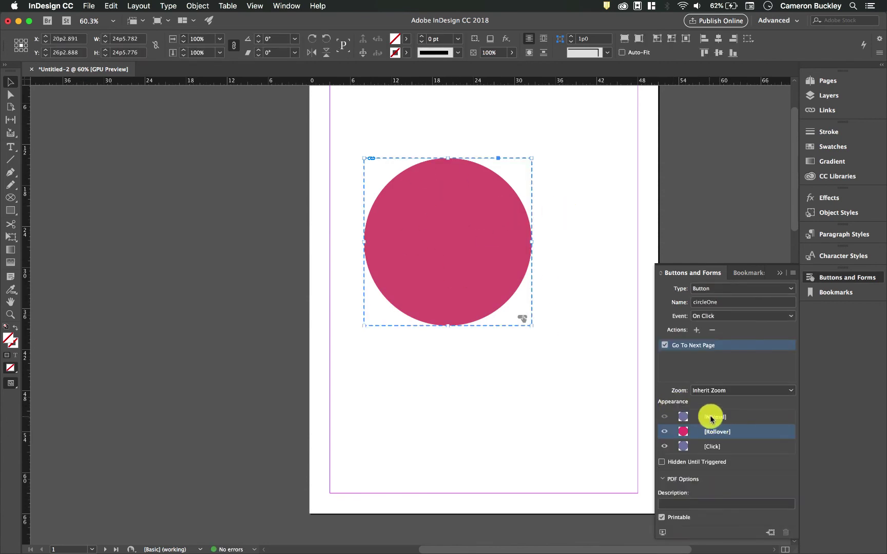
left_click(705, 418)
left_click(717, 431)
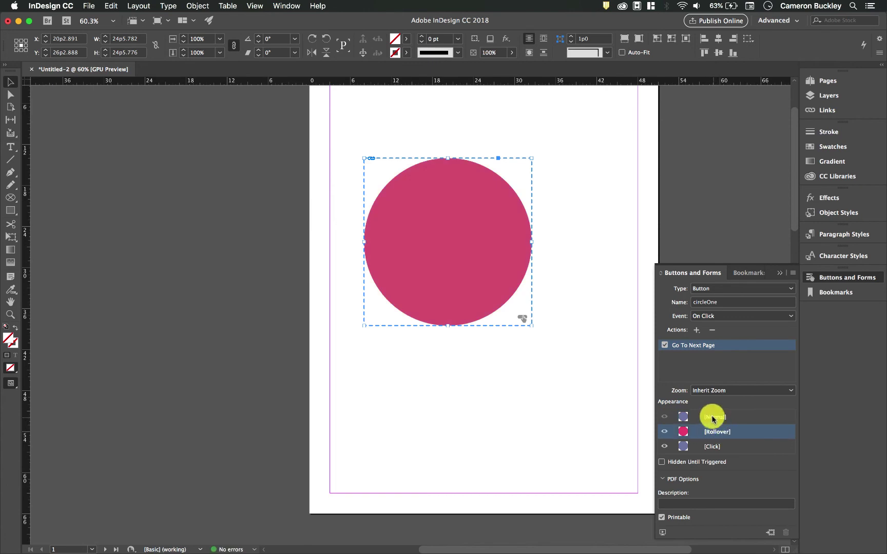
Replace the graphic in circleOne's Click appearance with page 3 of buttonExample.ai, the yellow circle, and return the button to its Normal appearance.
left_click(714, 447)
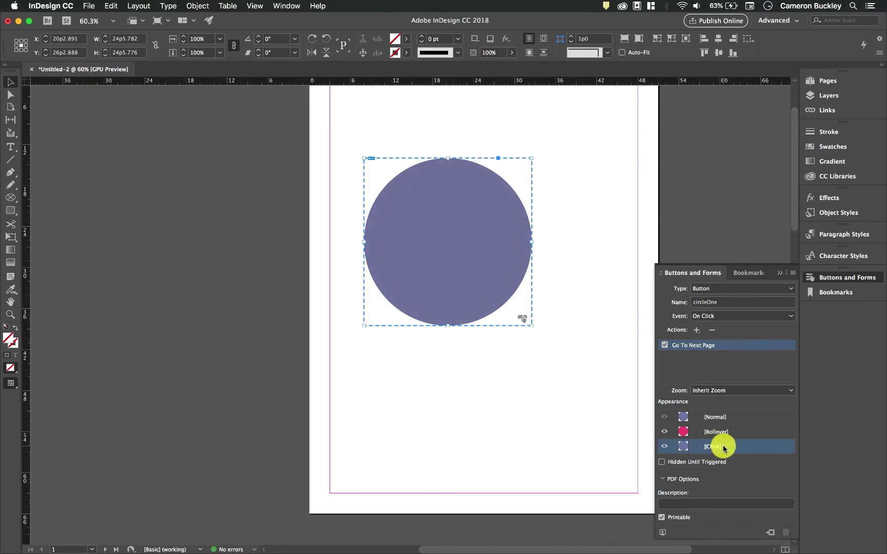
double_click(491, 251)
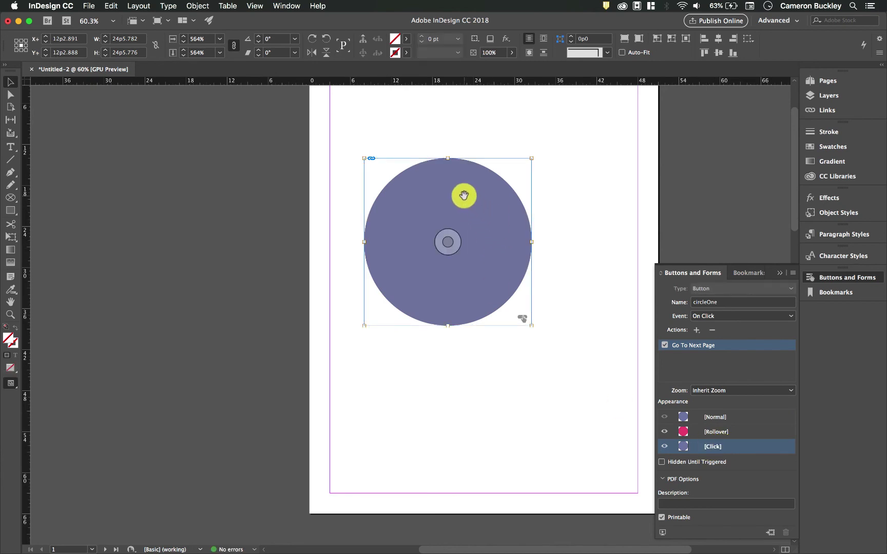
left_click(89, 5)
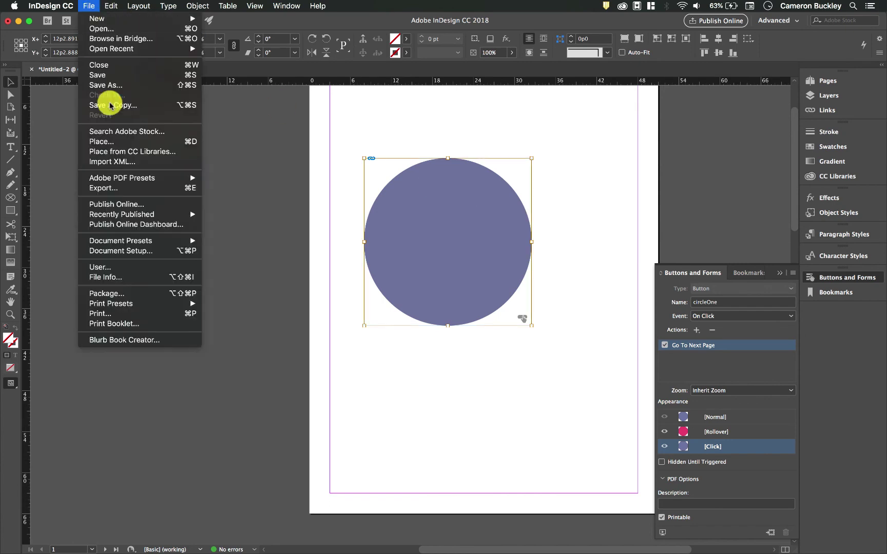
left_click(117, 141)
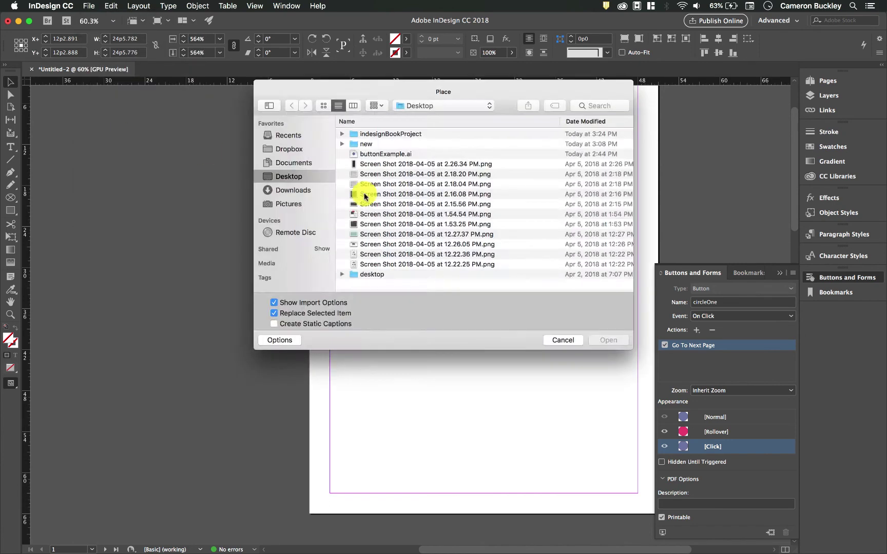
left_click(596, 340)
left_click(361, 300)
left_click(362, 299)
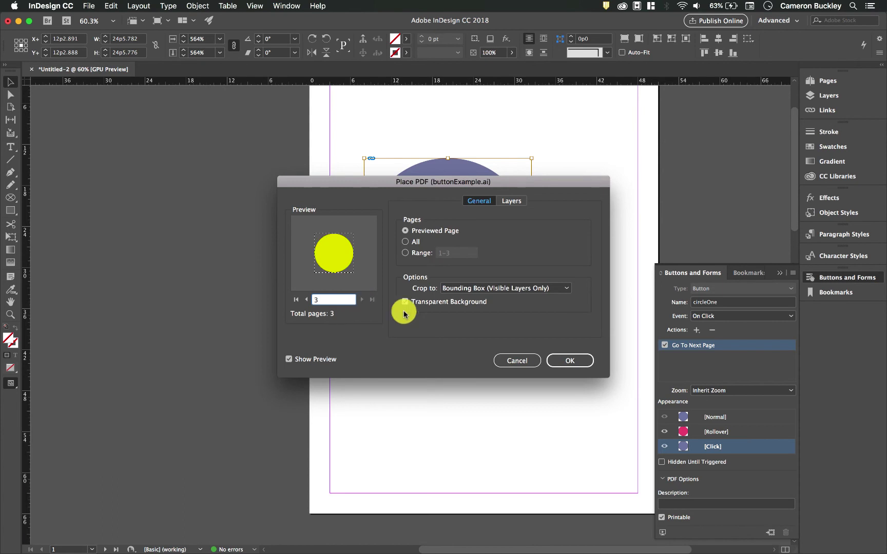
left_click(570, 361)
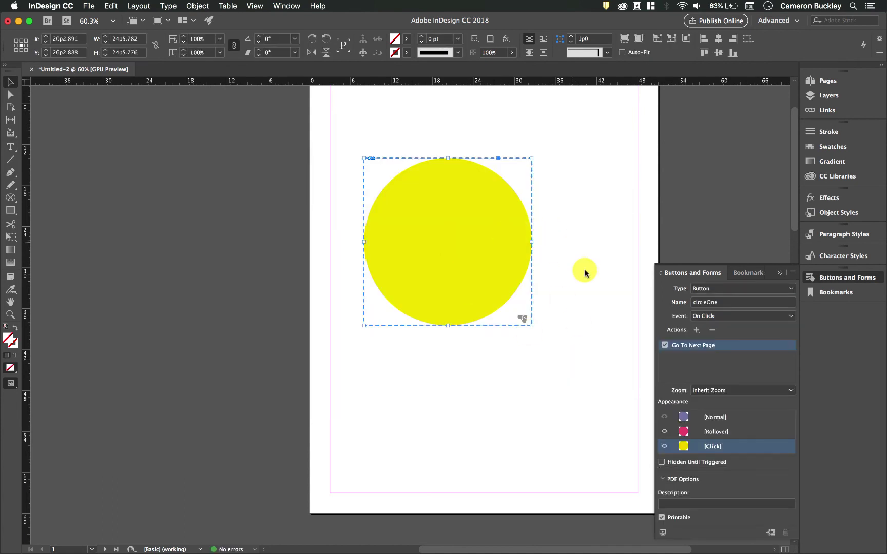
left_click(732, 416)
left_click(608, 313)
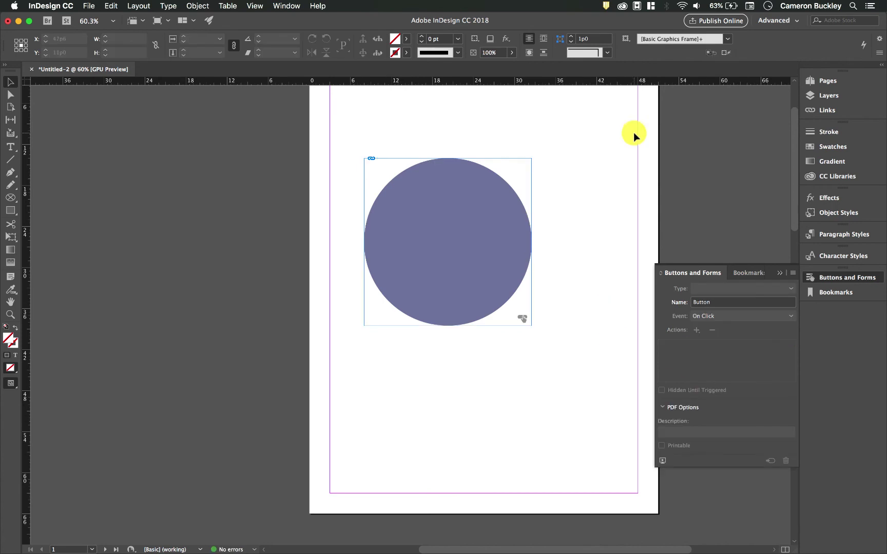
Publish the document online as an update of the existing document Interactive Testing2.
left_click(718, 21)
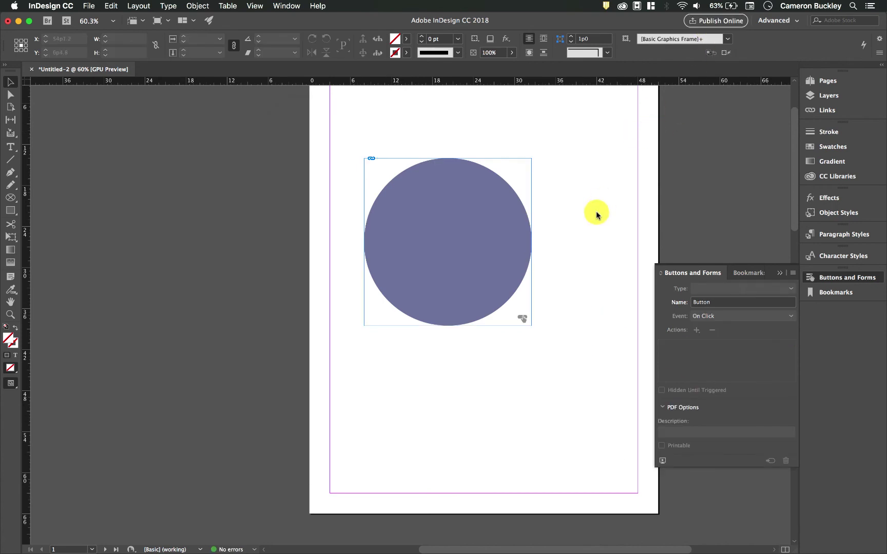
left_click(425, 176)
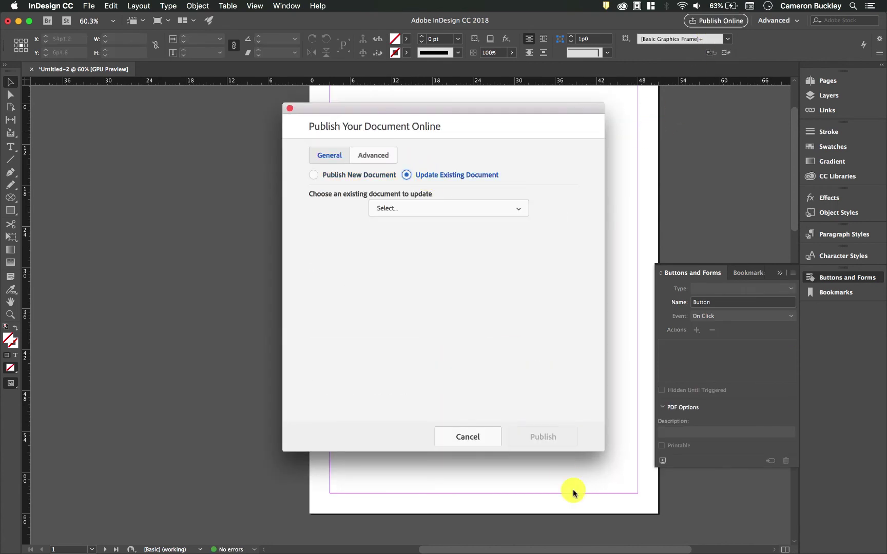
left_click(549, 434)
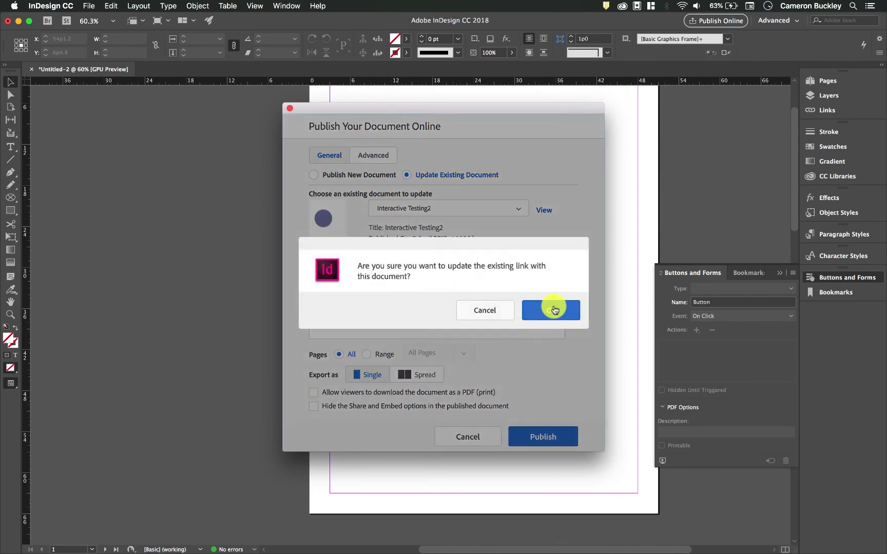
left_click(562, 309)
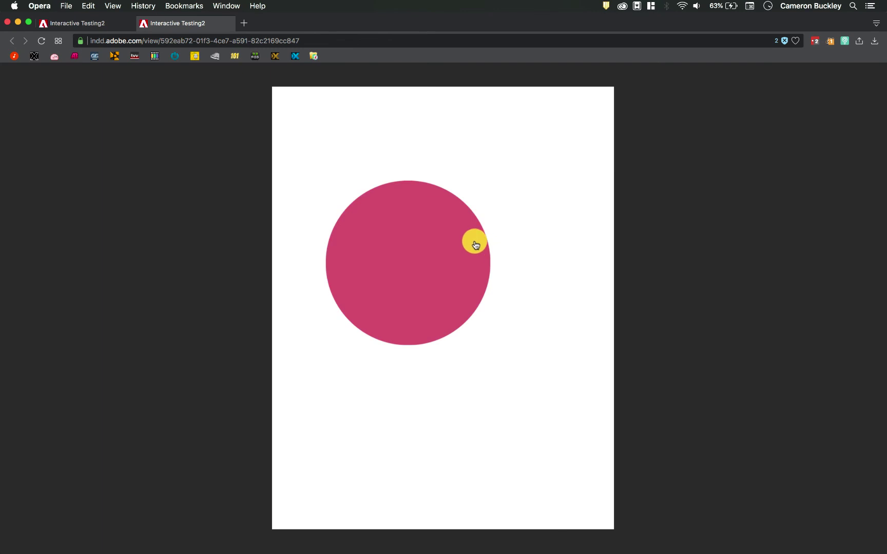
Test the circle button twice in the published document in Opera, and return to InDesign, dismissing the publishing dialog.
left_click(458, 244)
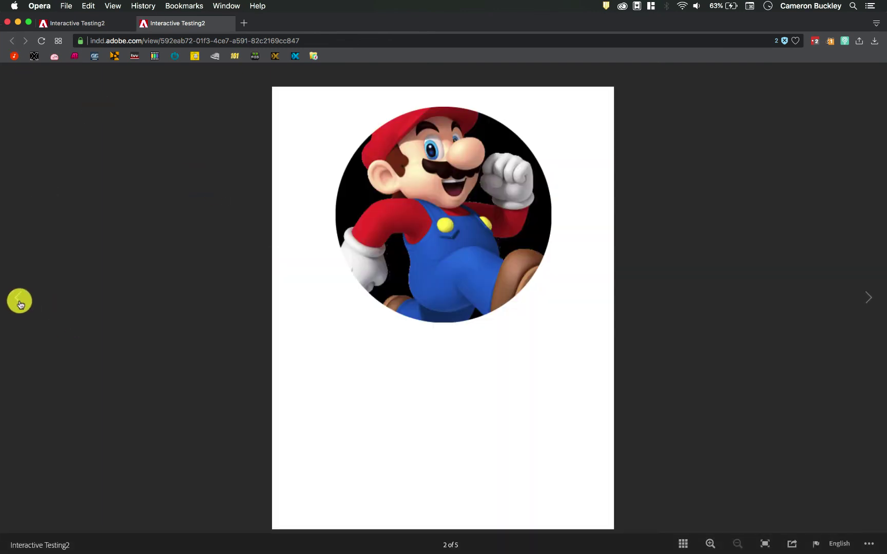
left_click(27, 306)
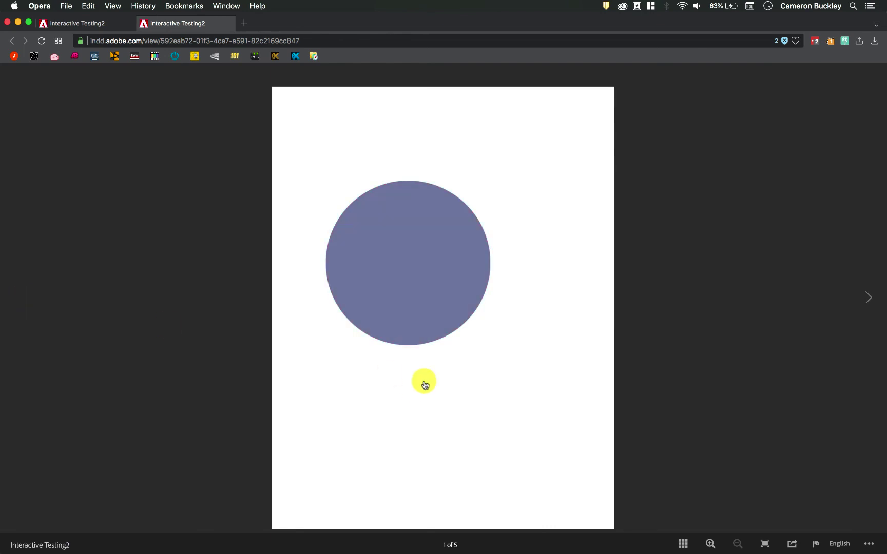
left_click(444, 269)
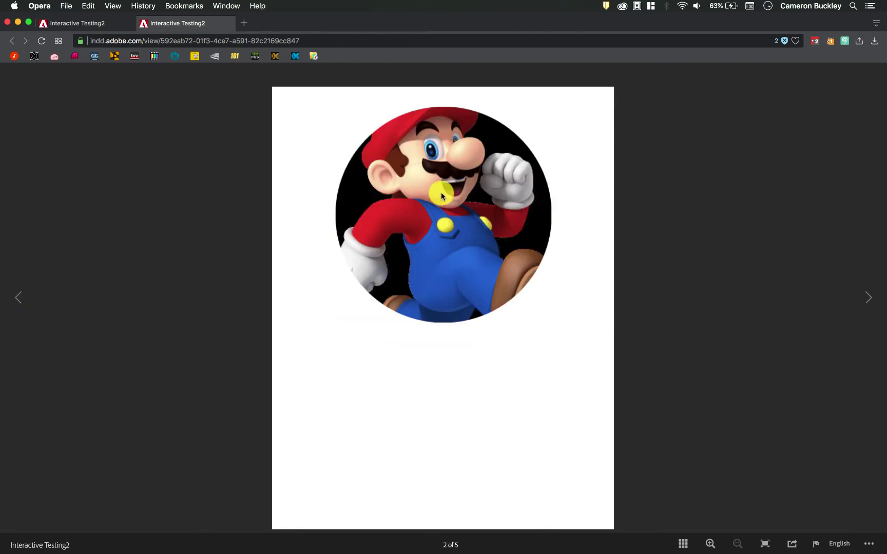
left_click(17, 297)
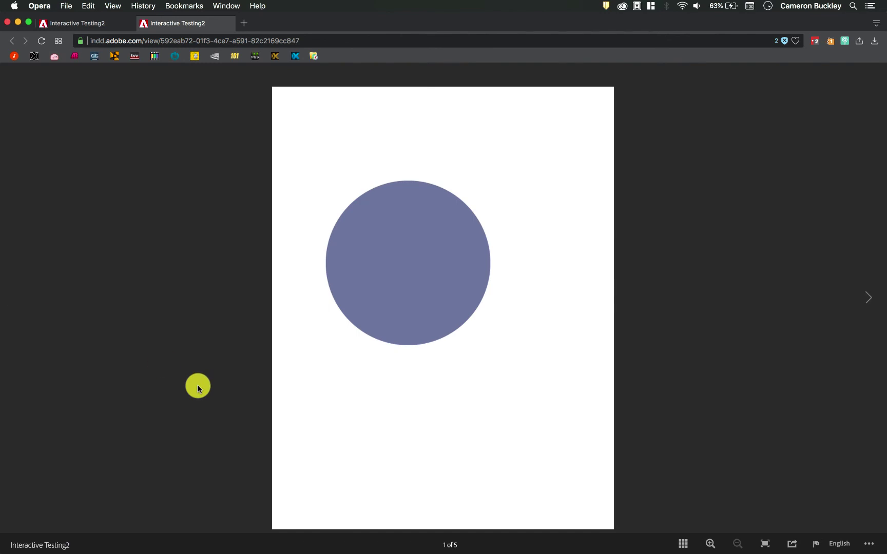
key("ctrl+Up")
left_click(208, 407)
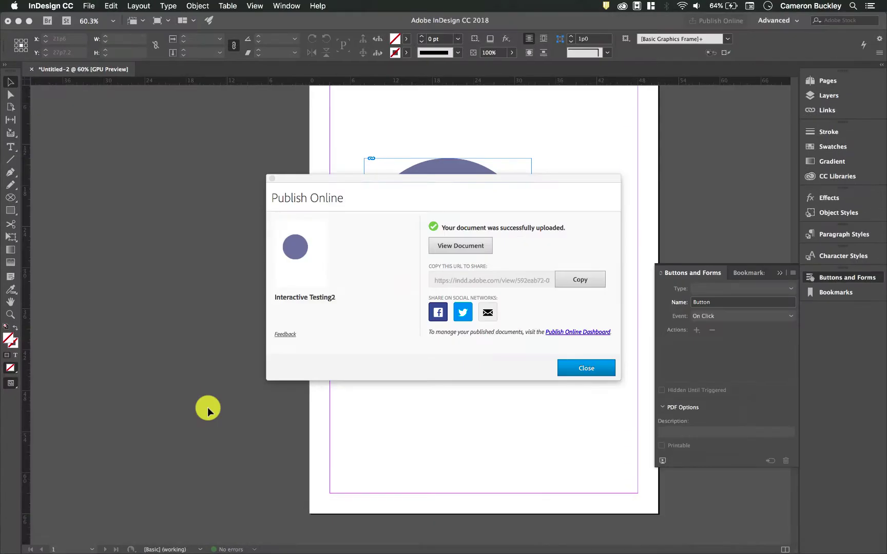
left_click(589, 368)
Move the circle button to the upper-left corner of page 1.
left_click(499, 237)
left_click_drag(499, 237, 465, 163)
scroll(548, 257, "up", 3)
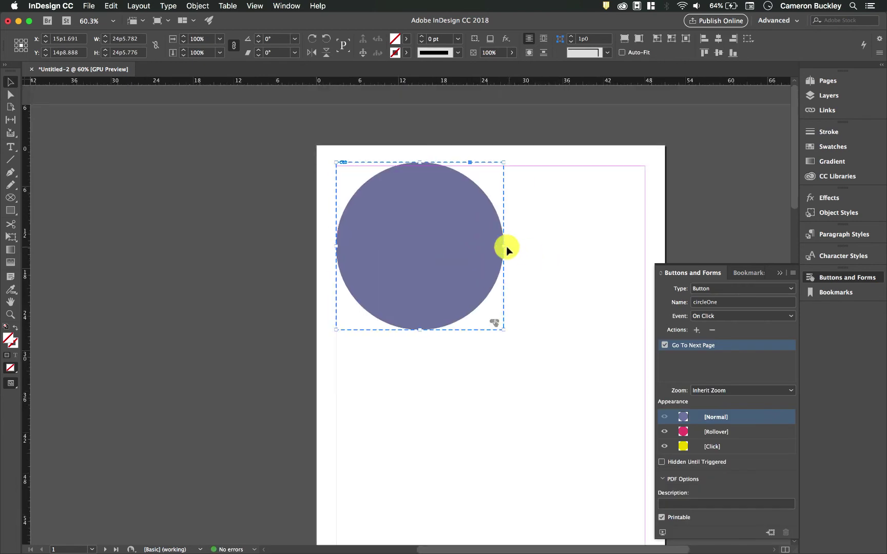
left_click(554, 293)
scroll(554, 293, "down", 5)
scroll(554, 292, "right", 2)
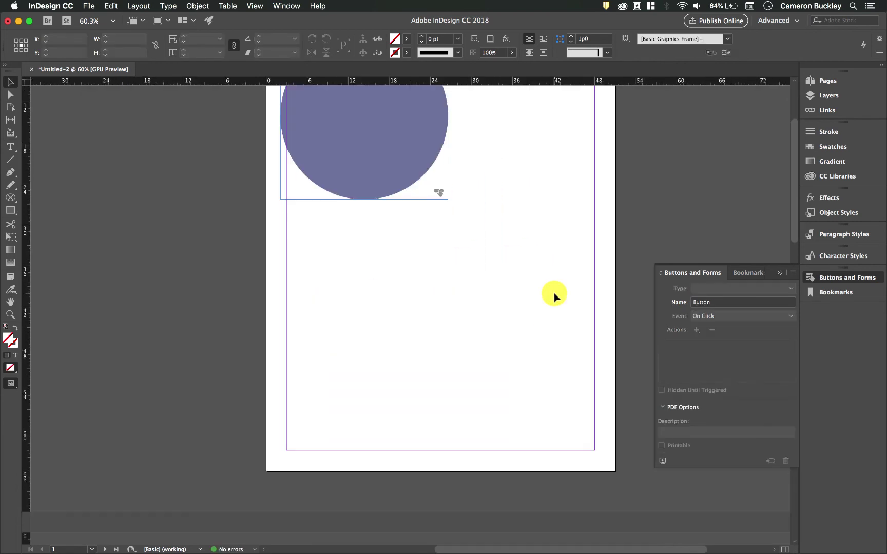
left_click(411, 195)
left_click(406, 205)
left_click(392, 131)
scroll(368, 122, "up", 4)
scroll(368, 123, "right", 1)
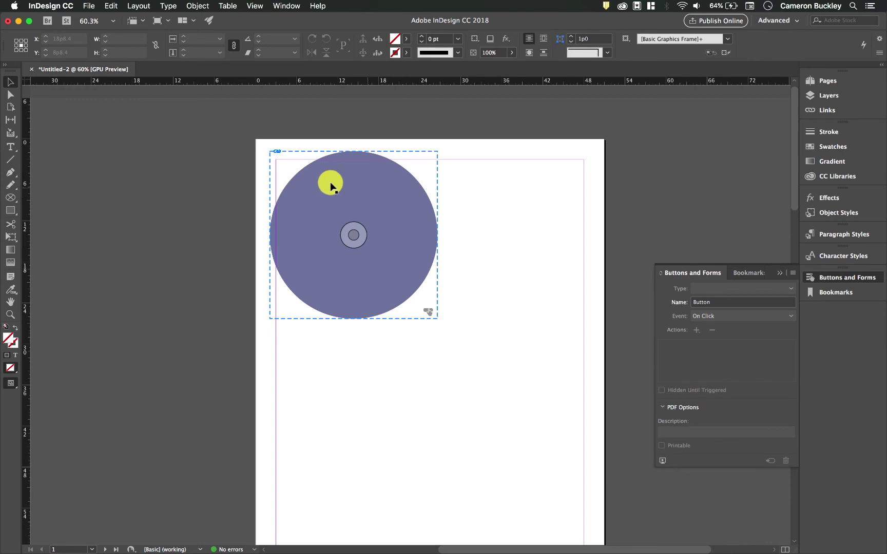
Draw a hexagon about 21p2 by 18p4 in the lower right of page 1 with the Polygon tool, filled with green C=75 M=5 Y=100 K=0.
left_click(7, 212)
left_click_drag(7, 215, 55, 243)
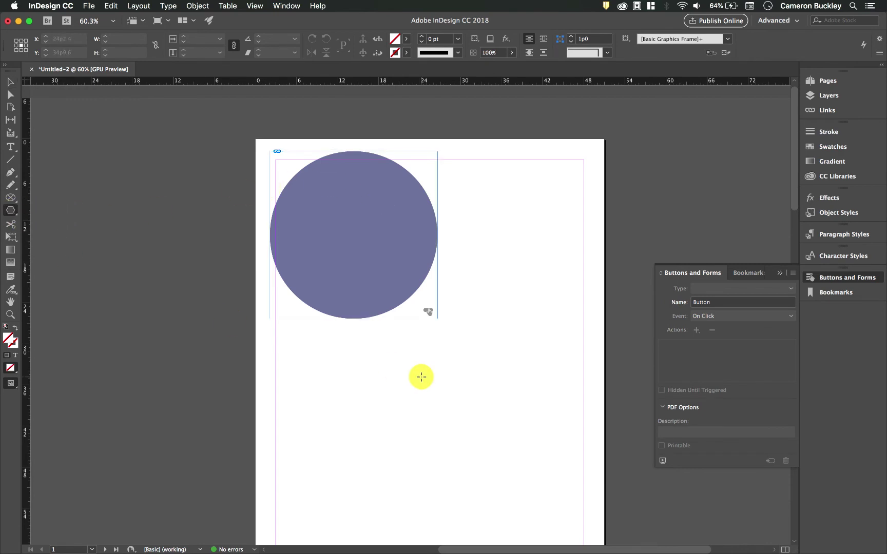
scroll(421, 377, "down", 4)
left_click(406, 39)
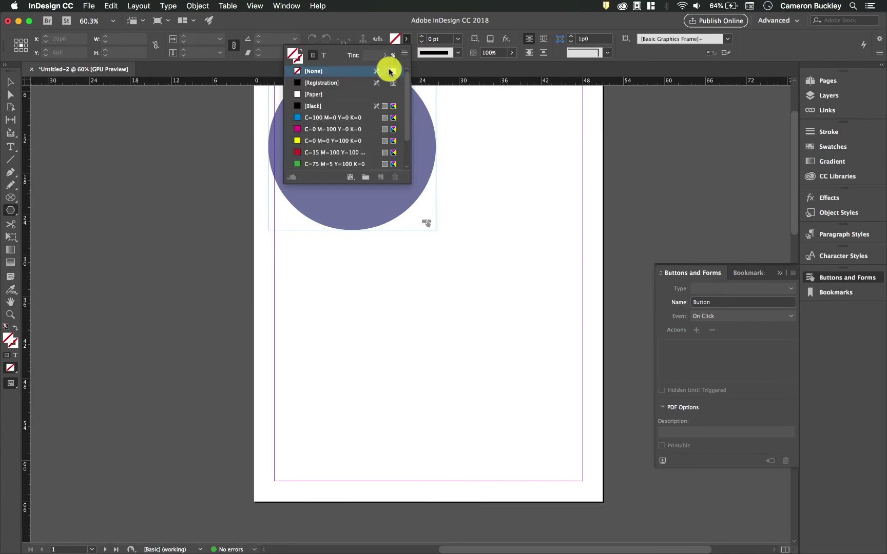
scroll(359, 113, "down", 3)
left_click(336, 130)
left_click_drag(401, 314, 545, 439)
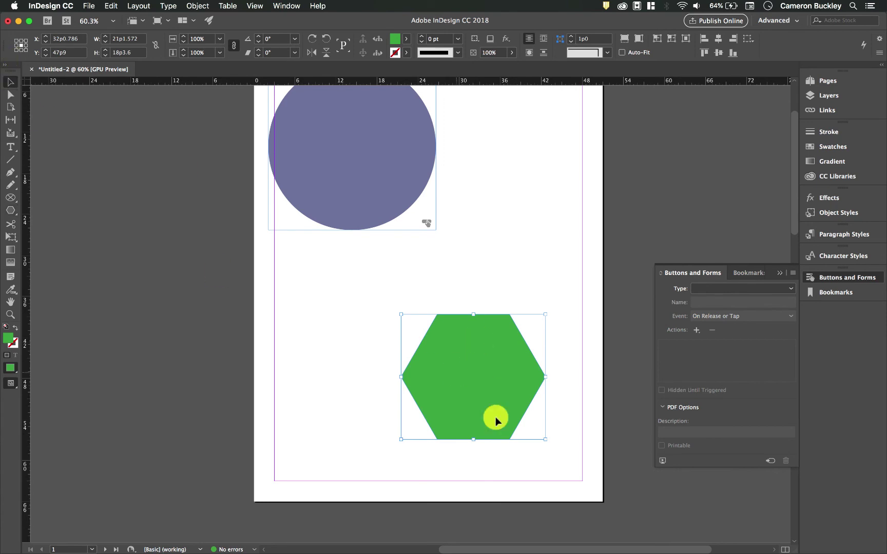
Convert the green hexagon into a button named polygonButton with a Go To Destination action for the On Click event.
left_click(772, 464)
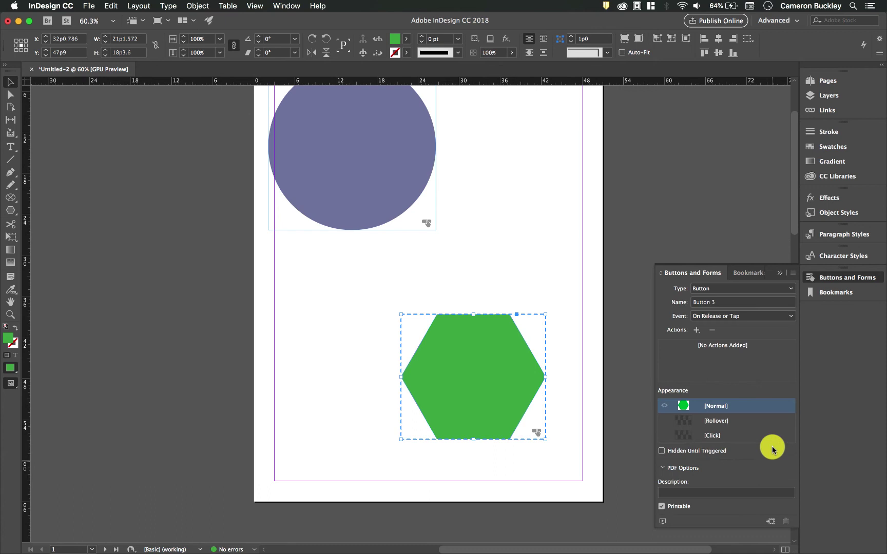
left_click(722, 303)
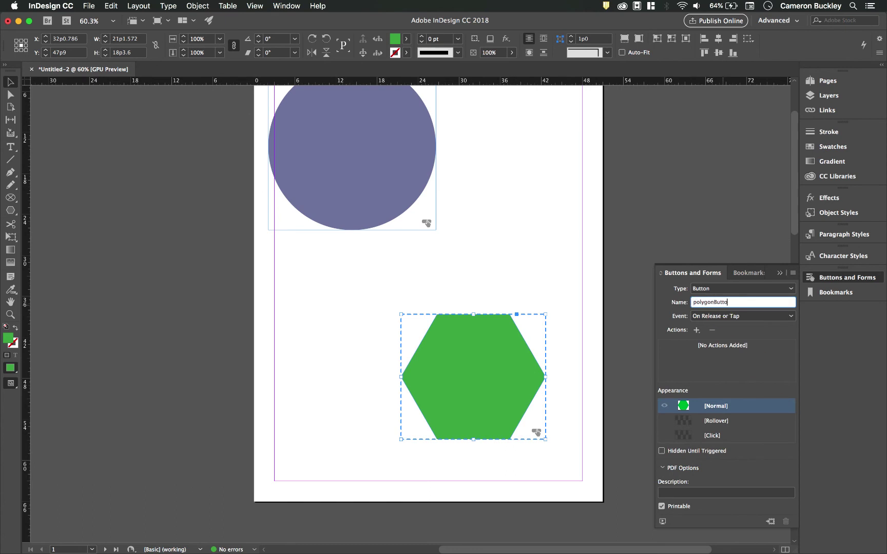
left_click(718, 314)
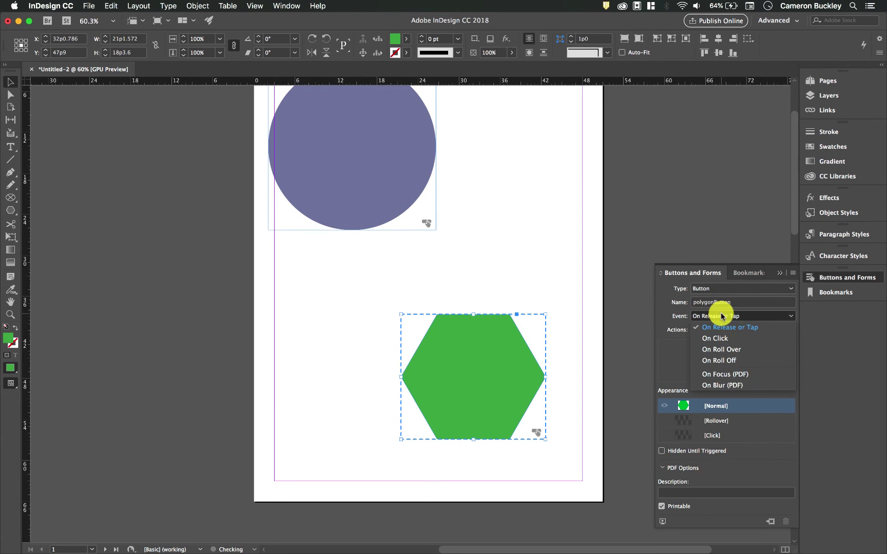
left_click(736, 339)
left_click(697, 332)
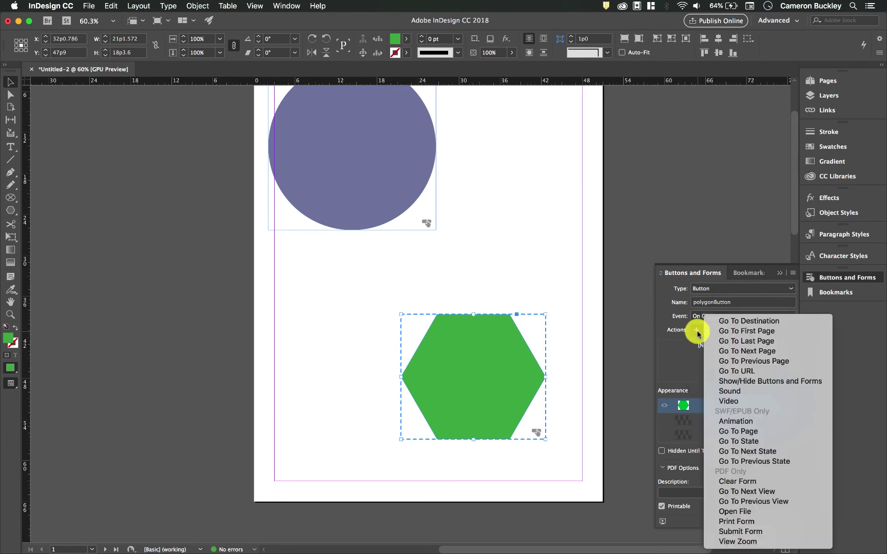
left_click(740, 321)
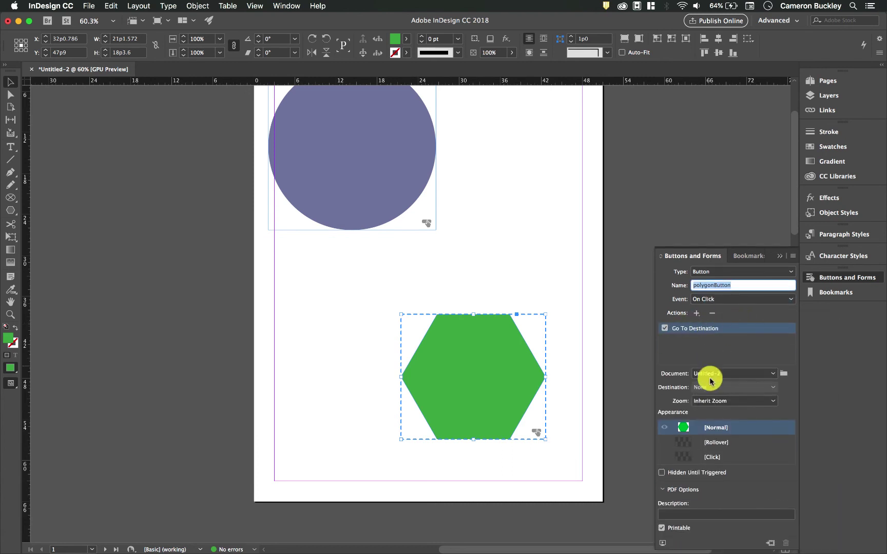
Activate polygonButton's Rollover and Click appearances and fill the Rollover hexagon with yellow C=0 M=0 Y=100 K=0.
left_click(705, 445)
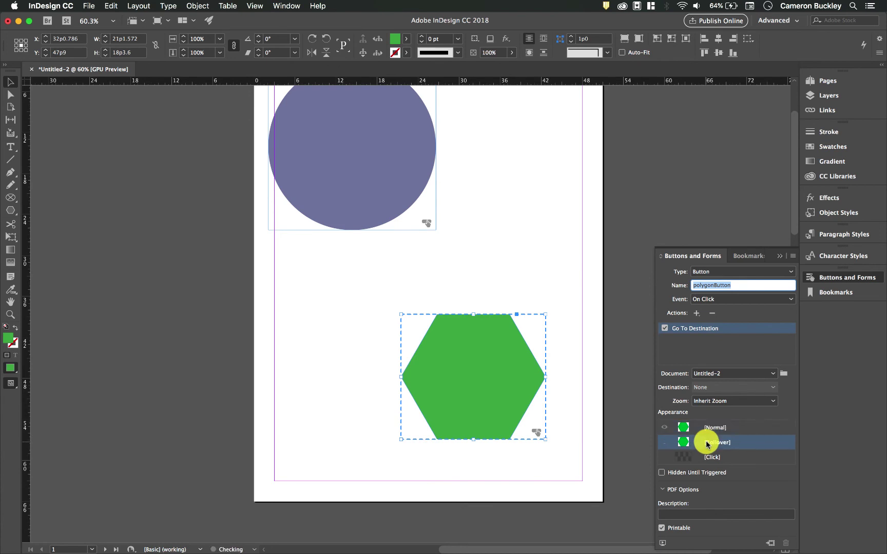
left_click(714, 457)
left_click(717, 444)
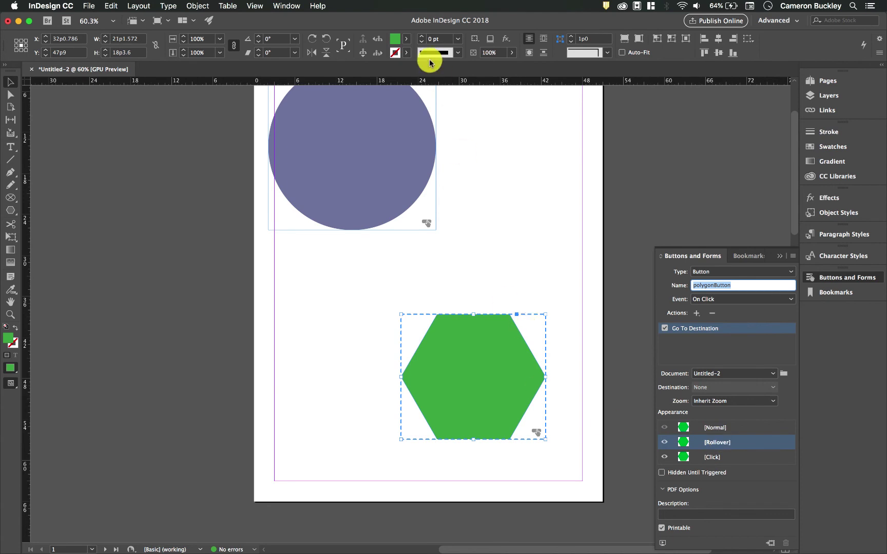
left_click(406, 38)
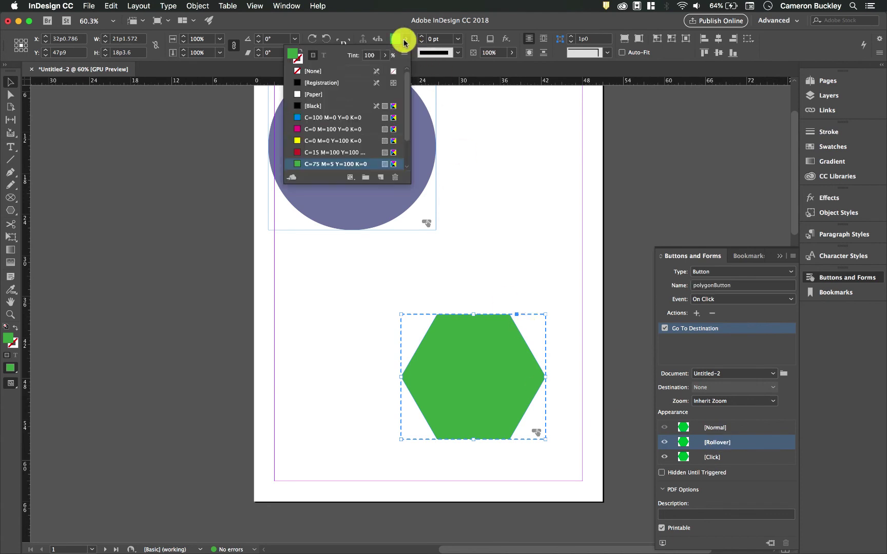
left_click(340, 142)
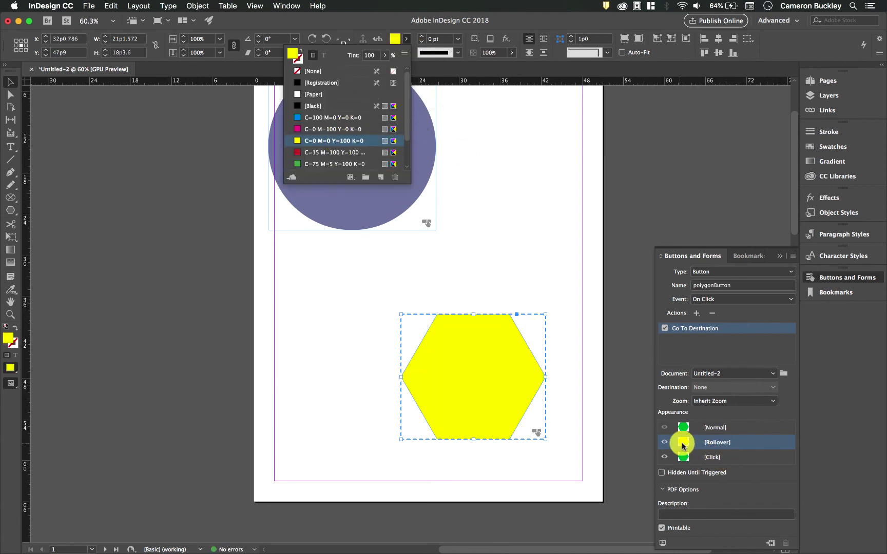
Fill the hexagon in polygonButton's Click appearance with magenta C=0 M=100 Y=0 K=0.
left_click(728, 457)
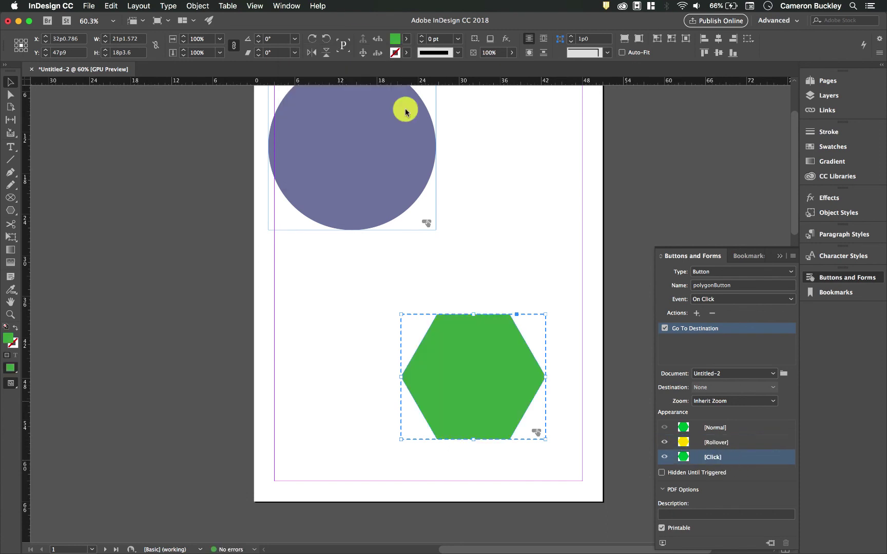
left_click(406, 39)
left_click(334, 130)
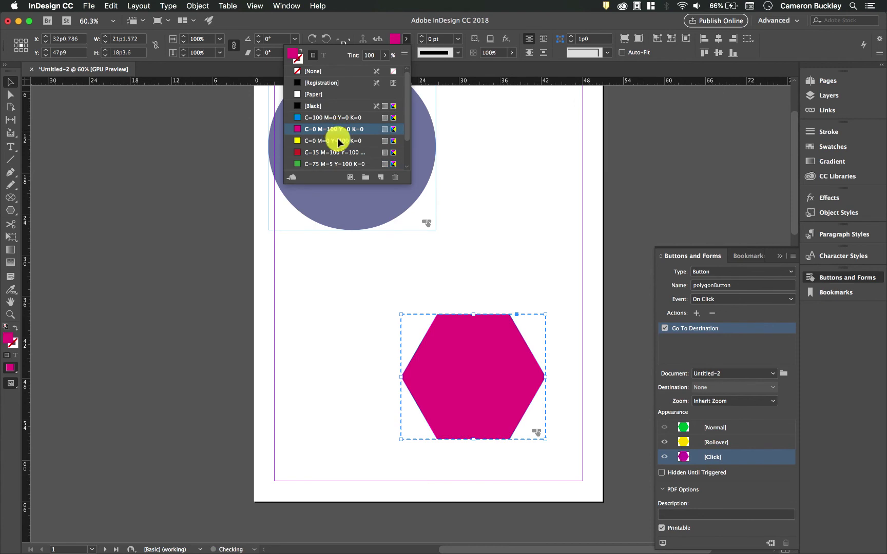
left_click(592, 367)
Compare the Normal, Rollover and Click appearances of polygonButton.
left_click(525, 389)
left_click(721, 427)
left_click(724, 442)
left_click(724, 456)
left_click(724, 428)
left_click(723, 442)
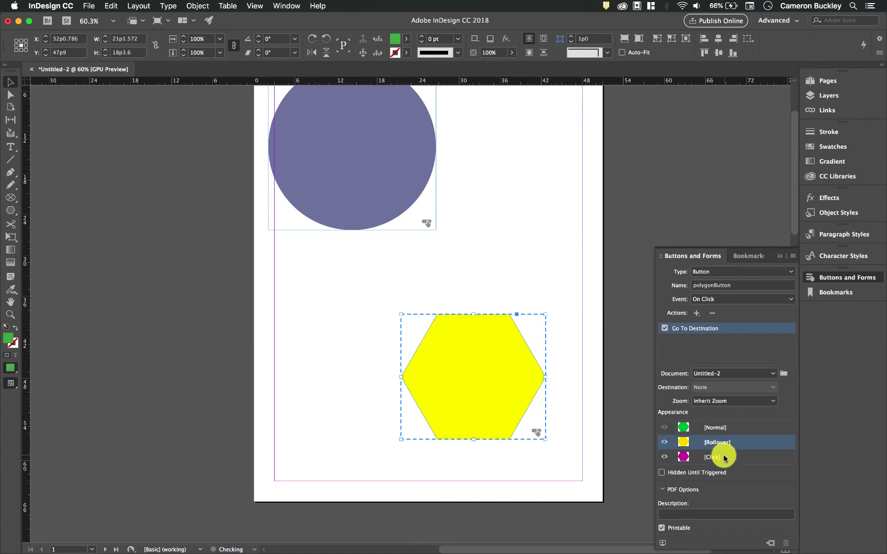
left_click(725, 457)
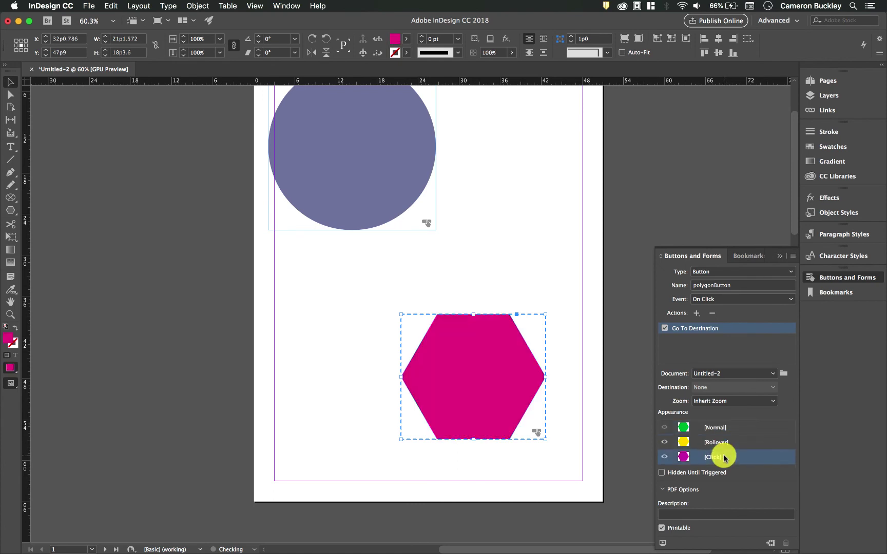
Delete the Go To Destination action from polygonButton's On Click event.
left_click(738, 300)
left_click(738, 300)
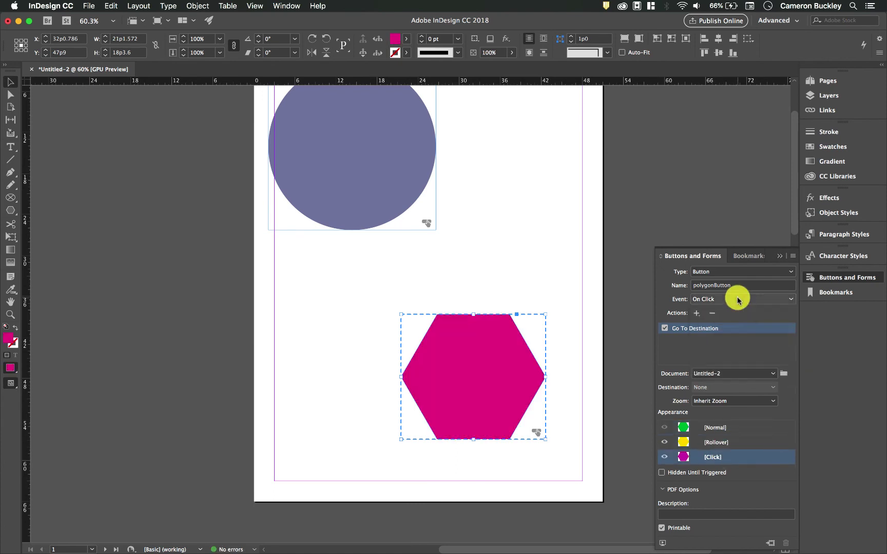
left_click(711, 315)
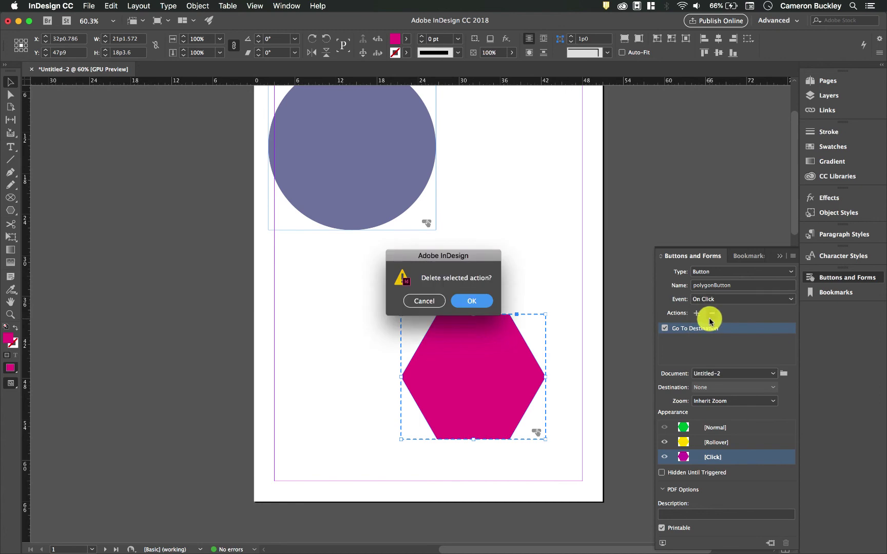
left_click(468, 300)
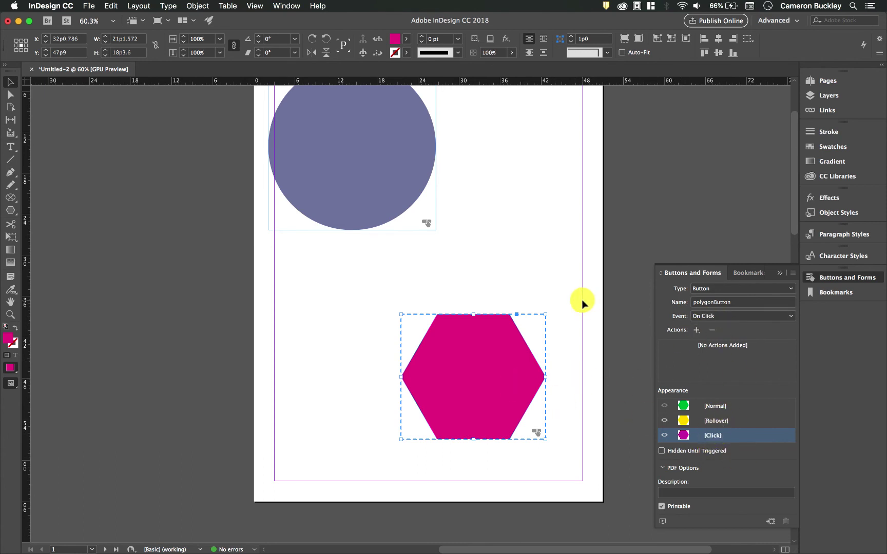
Publish the document online by updating the existing publication Interactive Testing2, and view it in the browser.
left_click(552, 236)
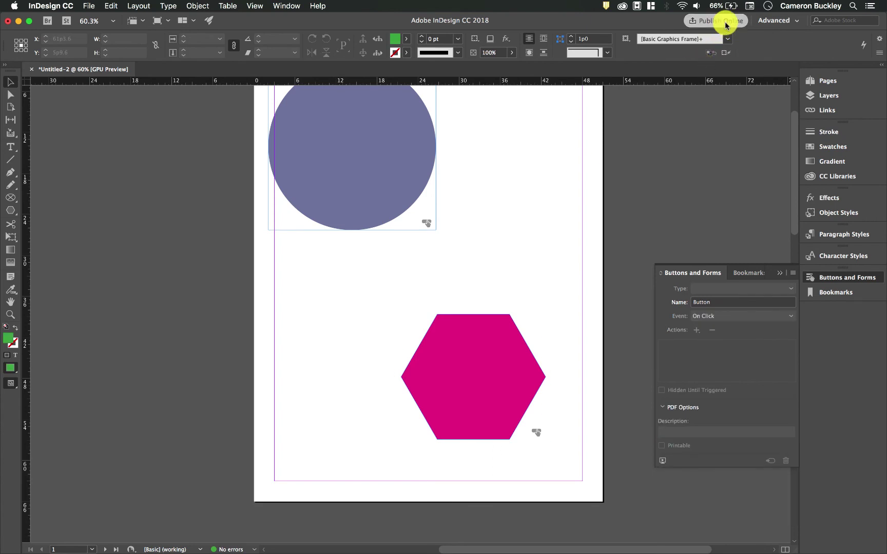
left_click(444, 176)
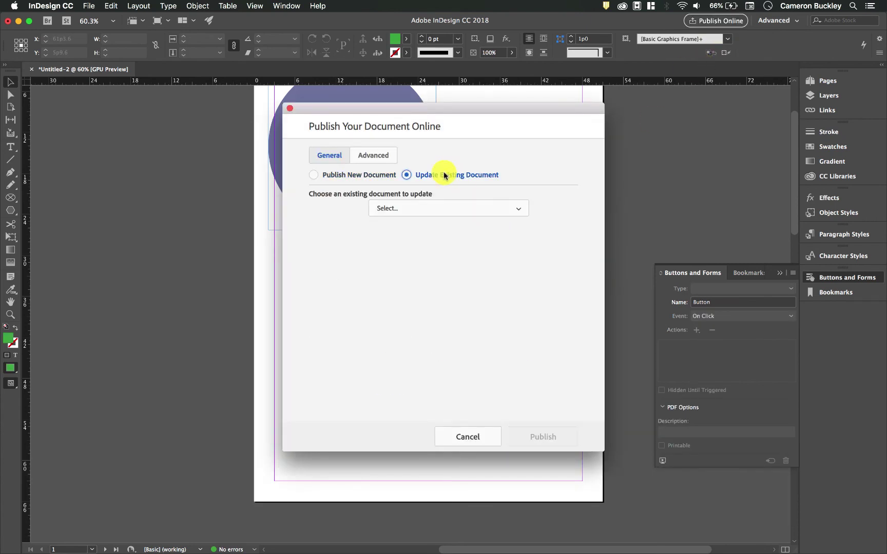
left_click(539, 440)
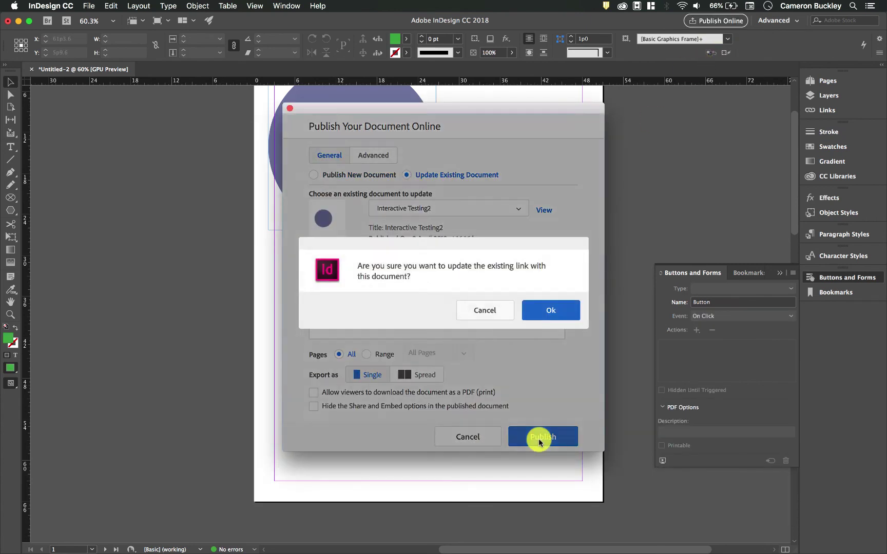
left_click(561, 311)
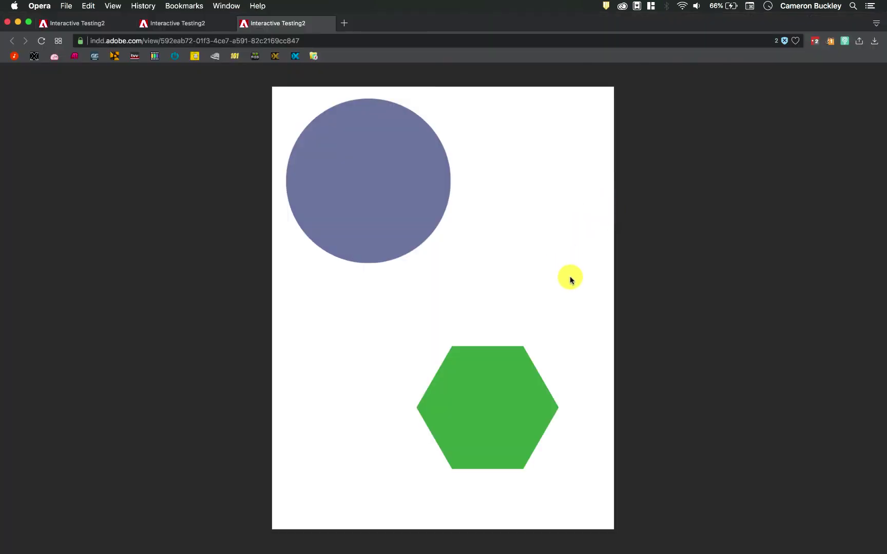
Test the hexagon and circle buttons on page 1 of the published document.
left_click(515, 370)
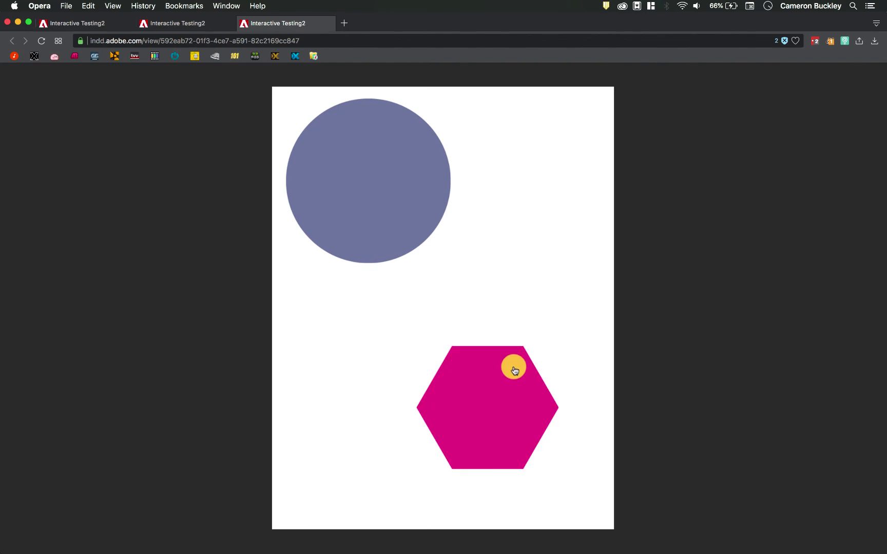
left_click(514, 370)
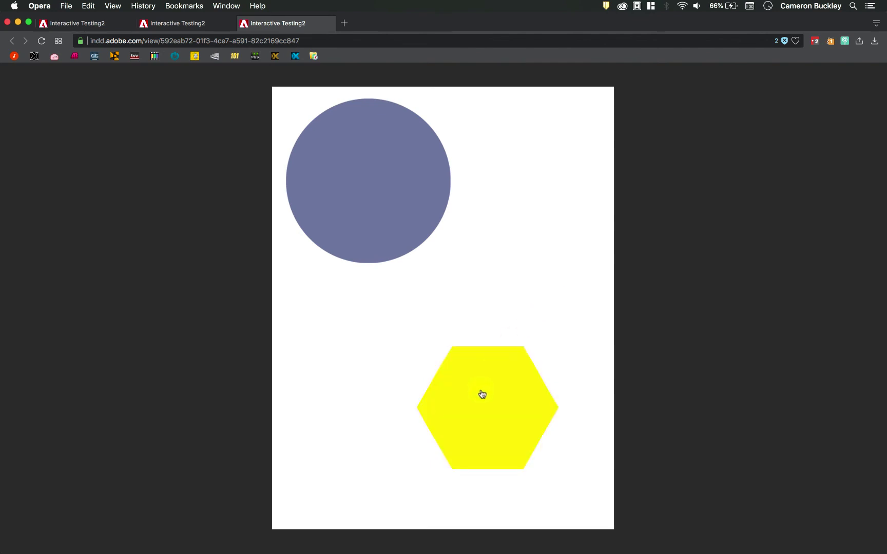
left_click(408, 170)
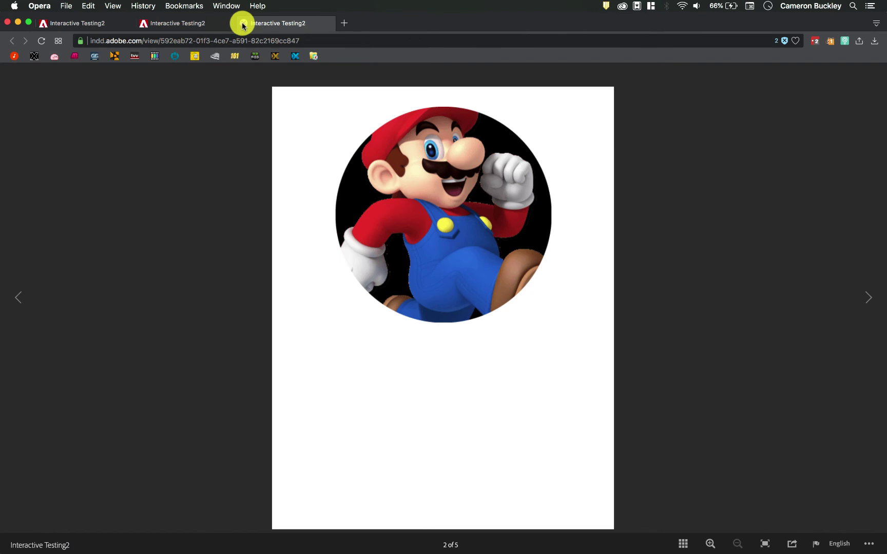
Switch back to InDesign and add a Go To Destination action to polygonButton's On Click event with Untitled-2 as the document.
key("super+Tab")
left_click(599, 366)
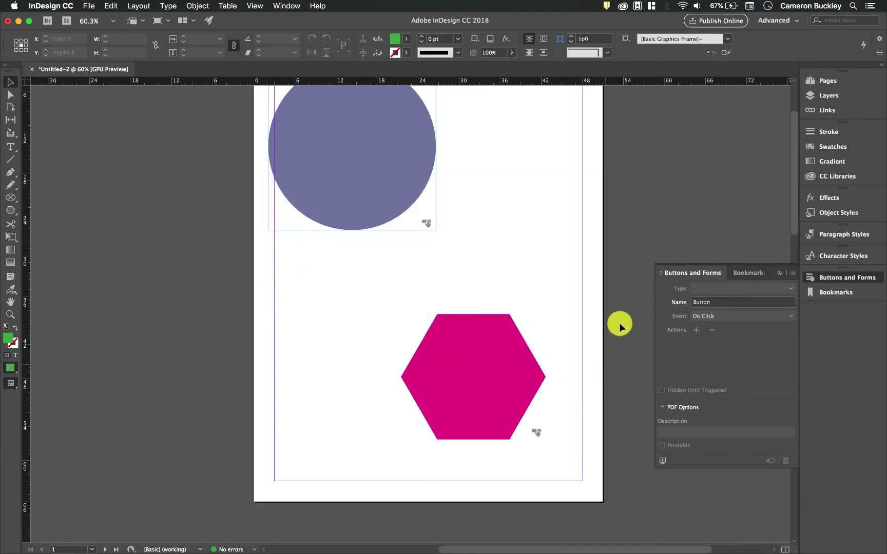
left_click(518, 326)
left_click(602, 311)
left_click(507, 364)
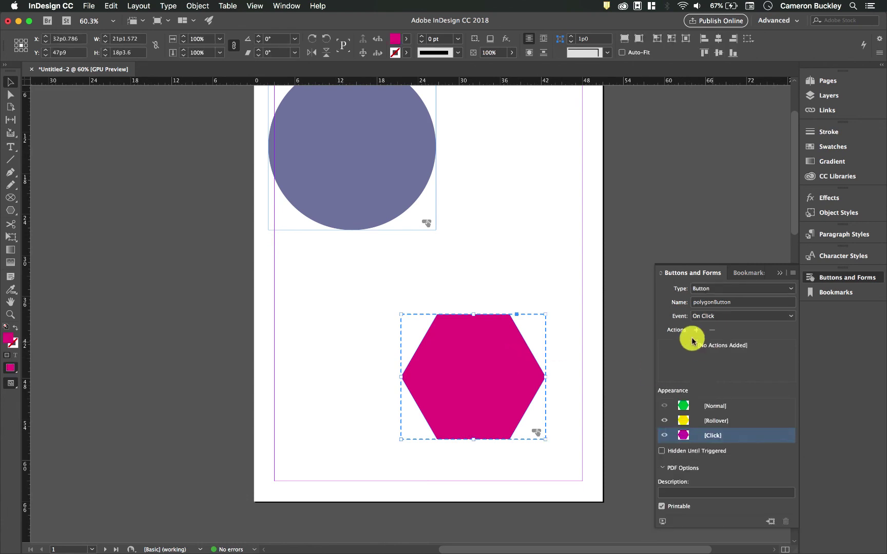
left_click(696, 330)
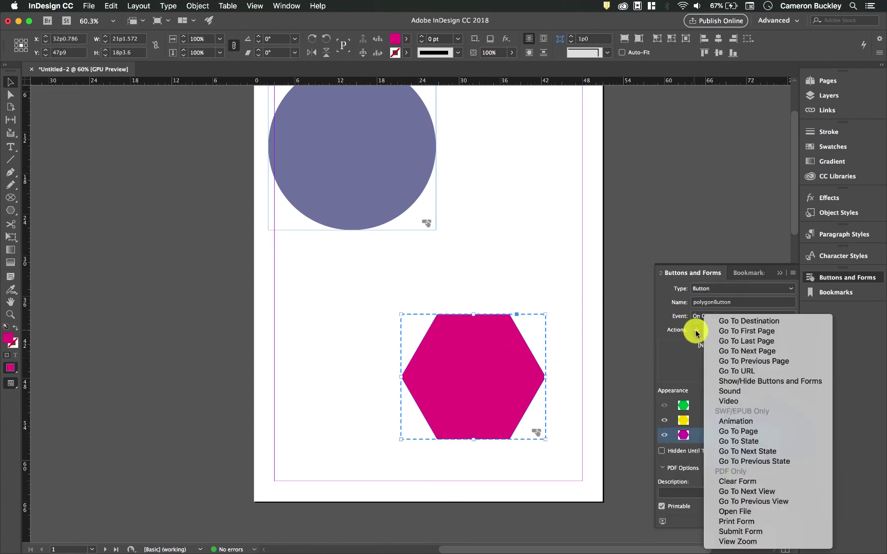
left_click(747, 322)
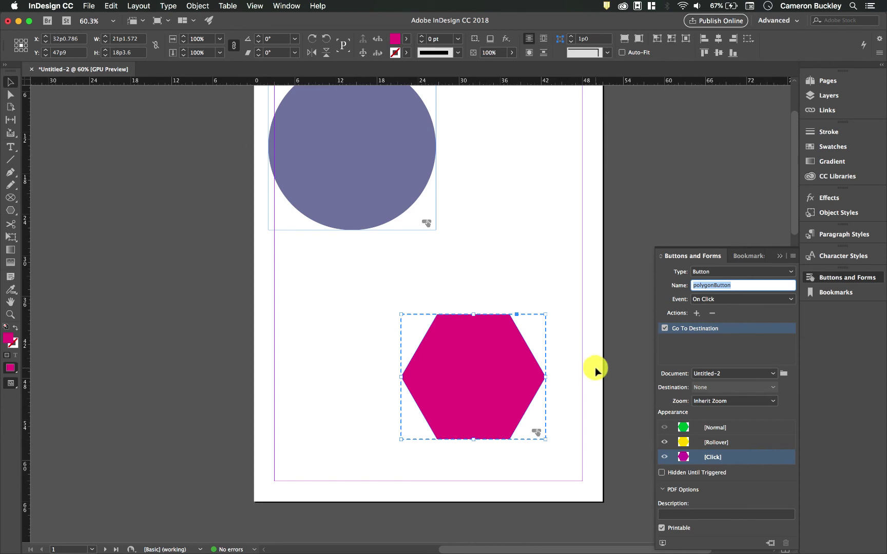
scroll(596, 367, "up", 1)
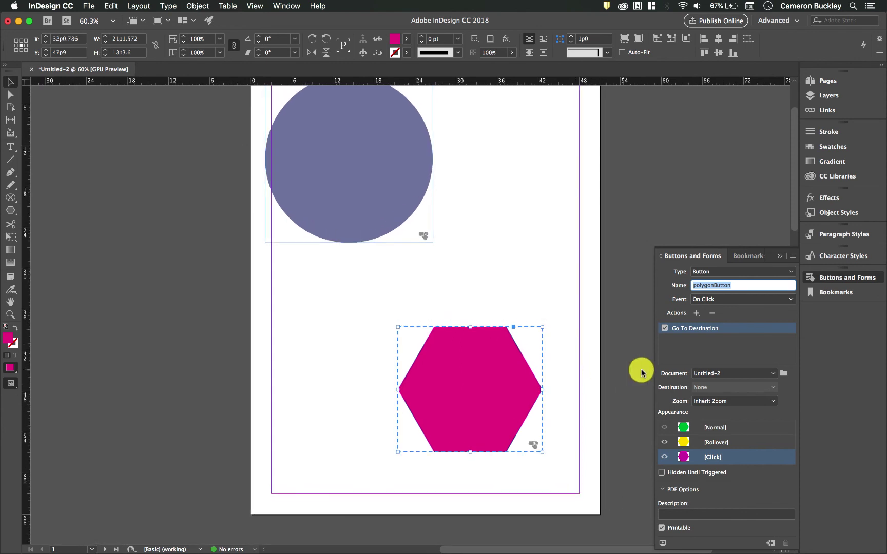
left_click(715, 374)
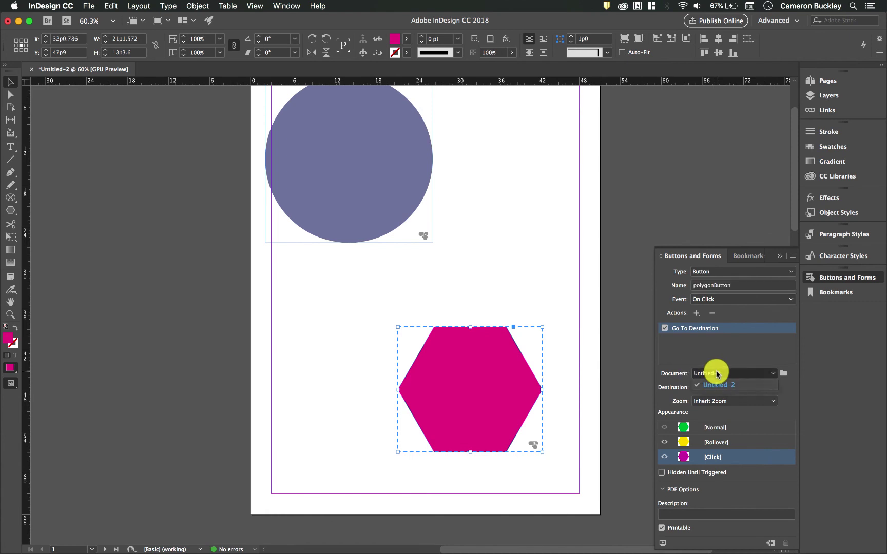
left_click(731, 388)
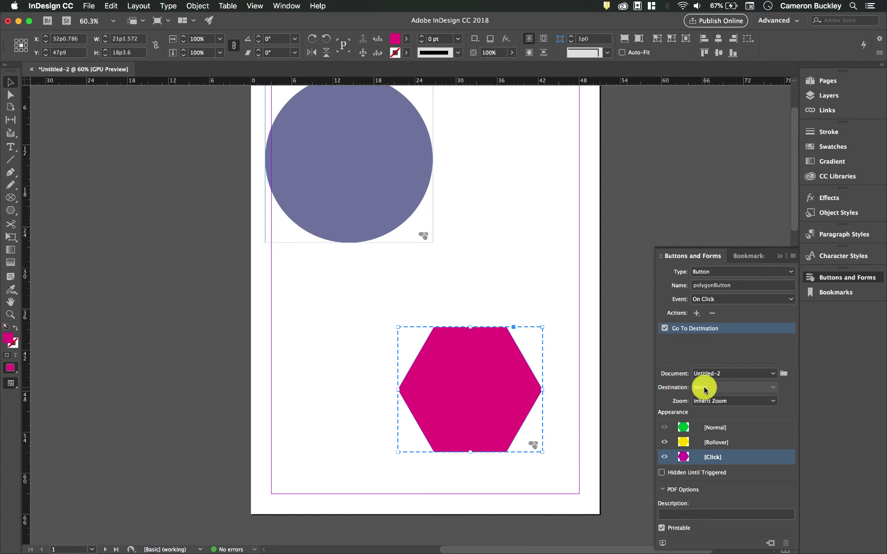
Create a bookmark named page4 that points to page 4.
left_click(612, 391)
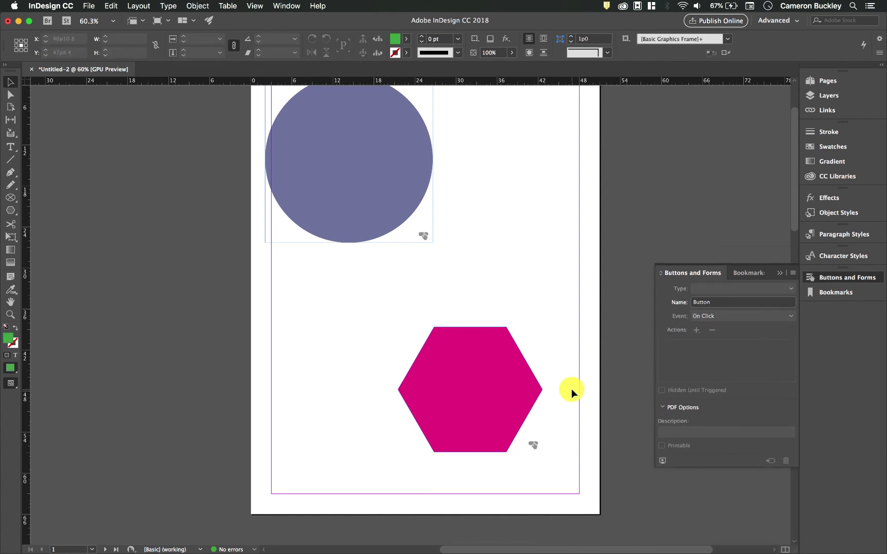
scroll(571, 391, "down", 10)
scroll(570, 389, "down", 15)
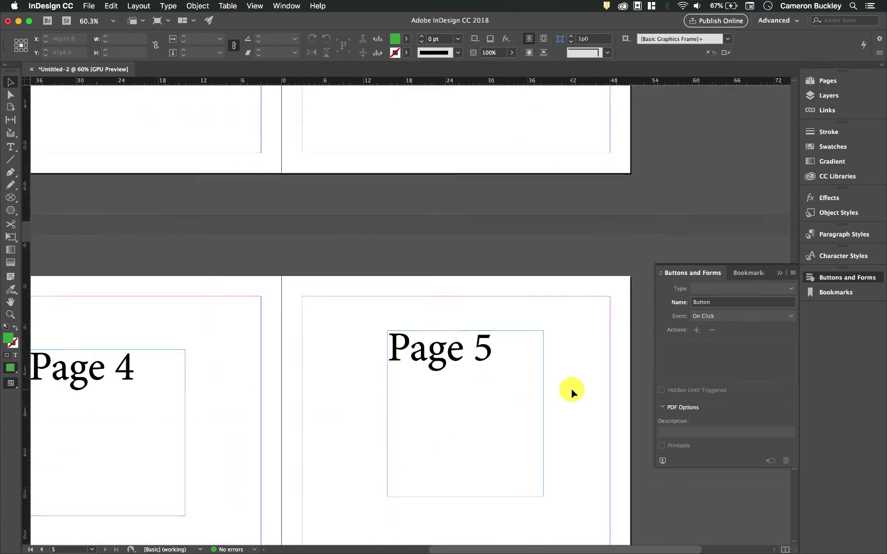
left_click(822, 81)
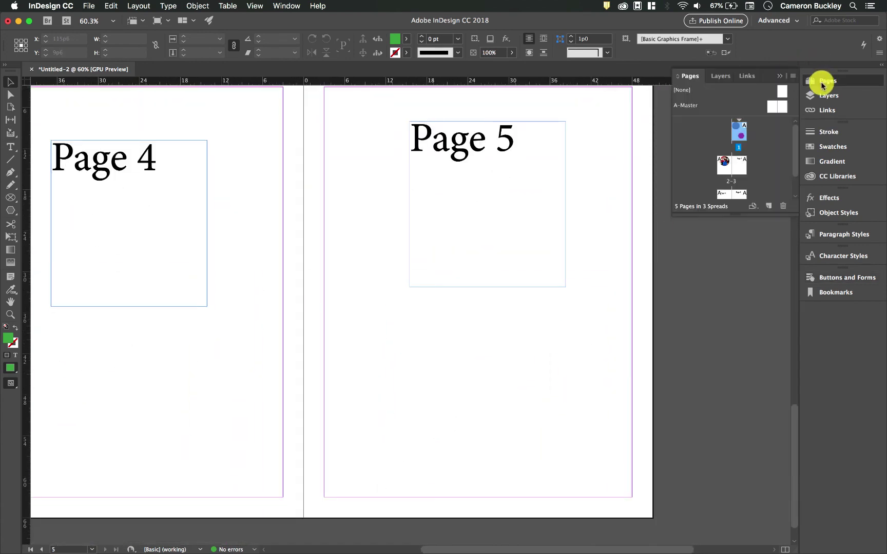
scroll(732, 174, "down", 2)
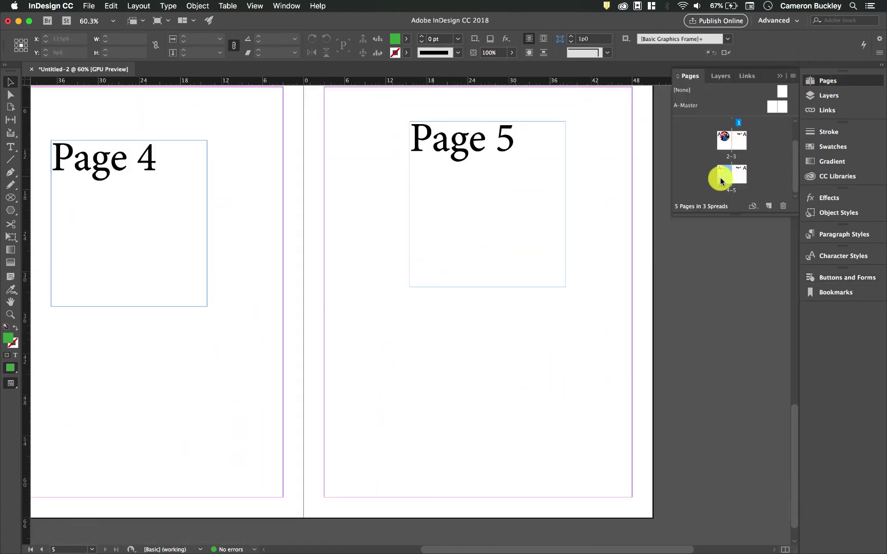
double_click(715, 175)
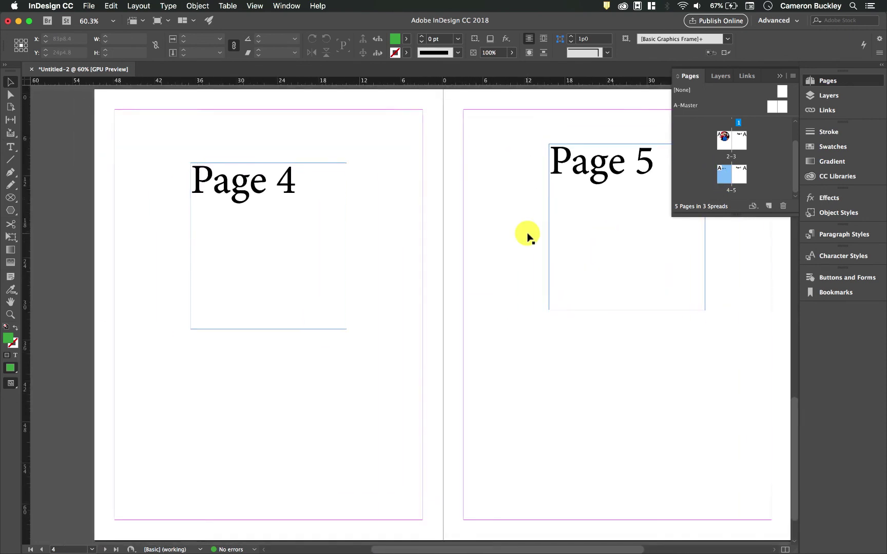
left_click(834, 292)
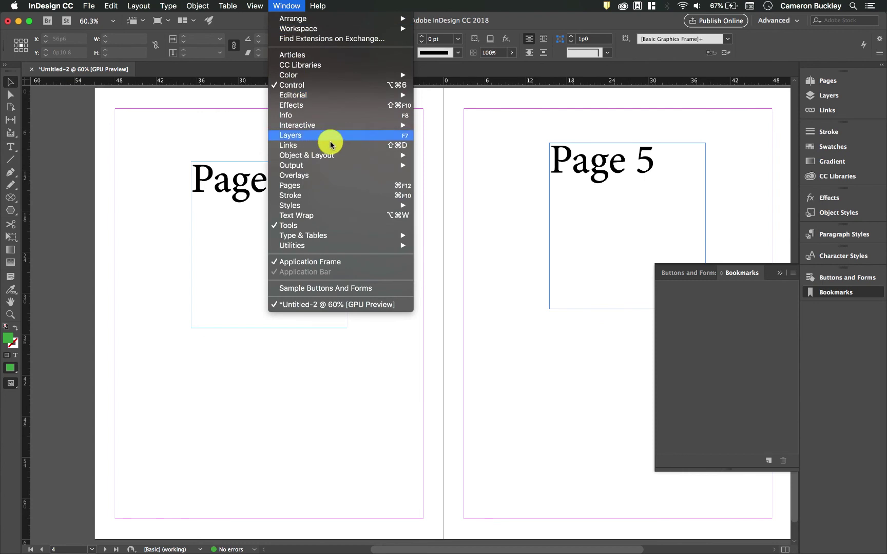
mouse_move(383, 129)
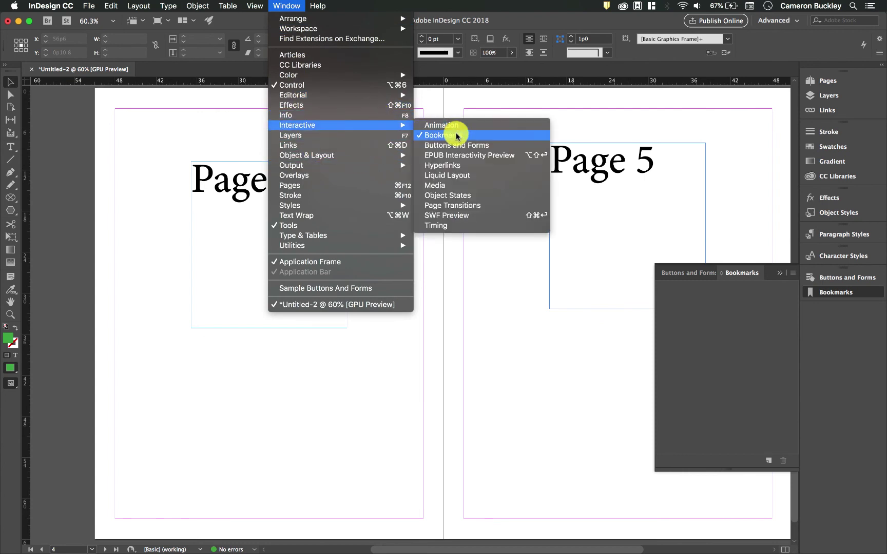
left_click(812, 353)
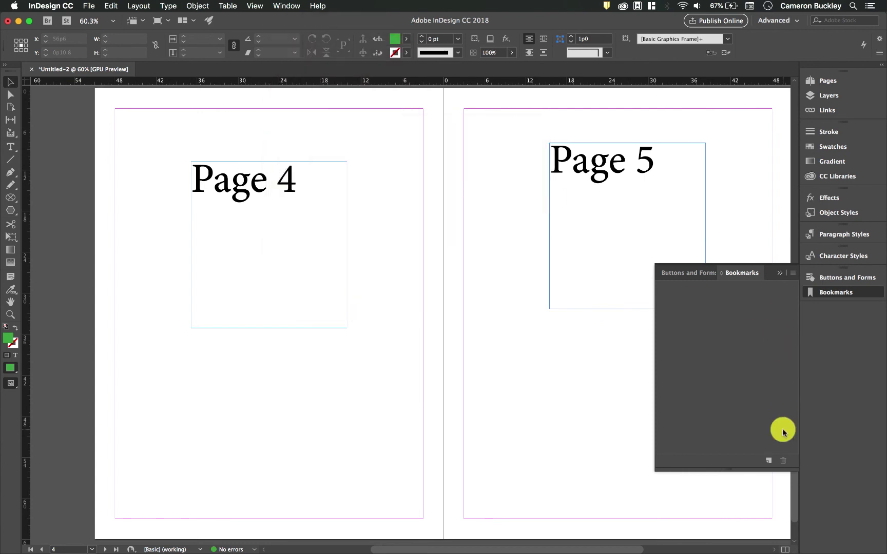
left_click(766, 461)
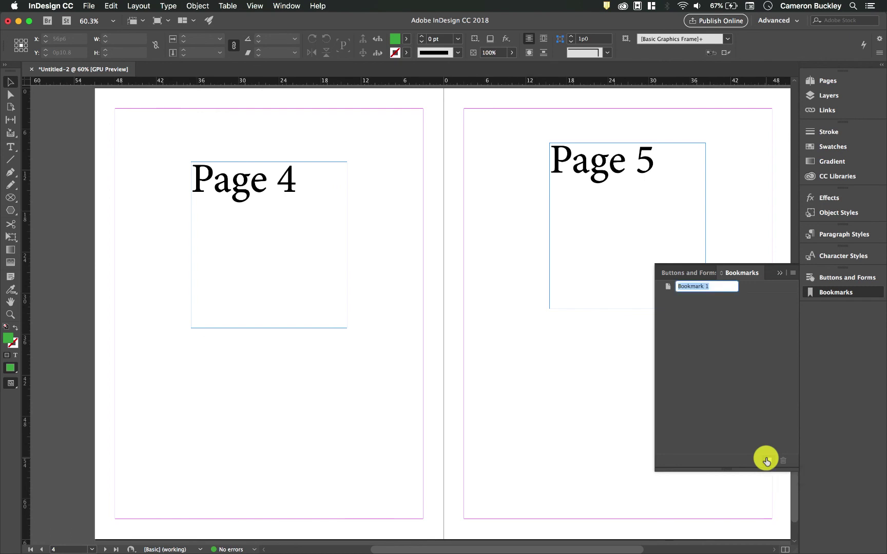
type("page4")
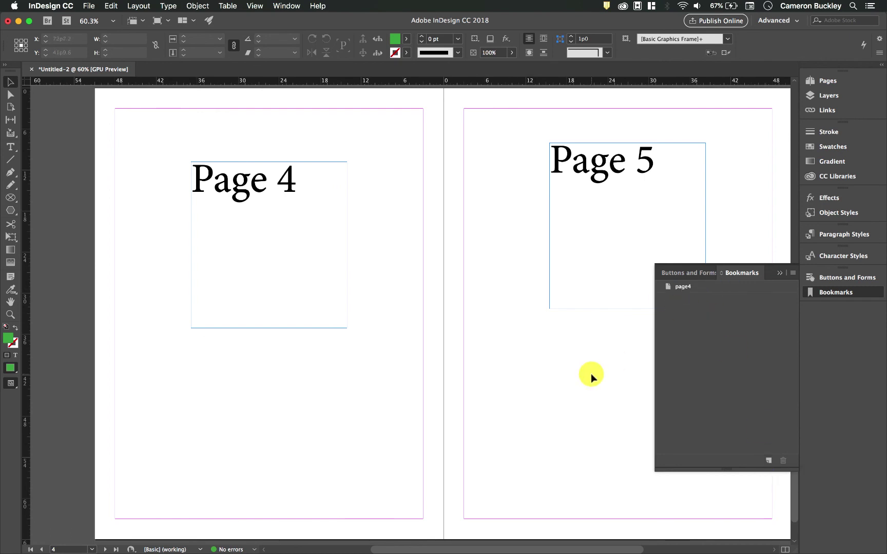
Set the destination of polygonButton's Go To Destination action to the page4 bookmark.
left_click(689, 273)
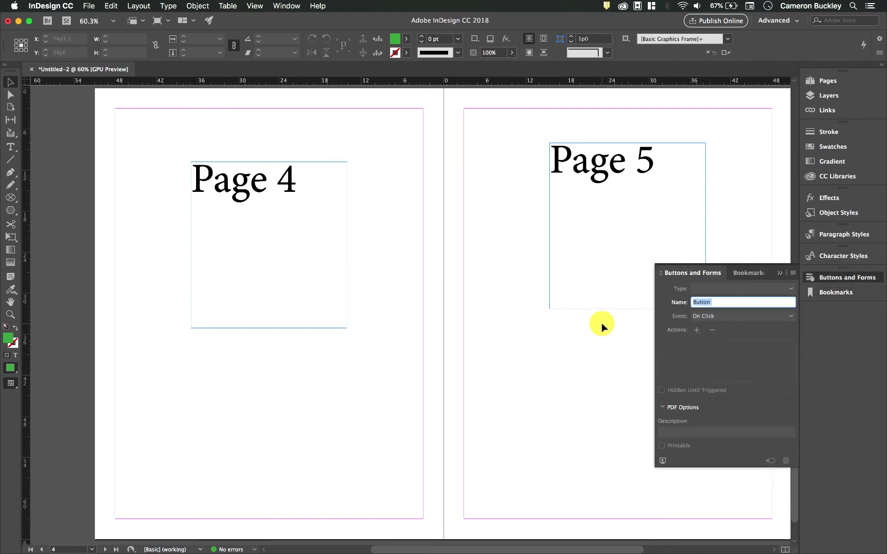
scroll(601, 323, "up", 15)
left_click(605, 350)
scroll(570, 287, "down", 2)
scroll(570, 287, "right", 3)
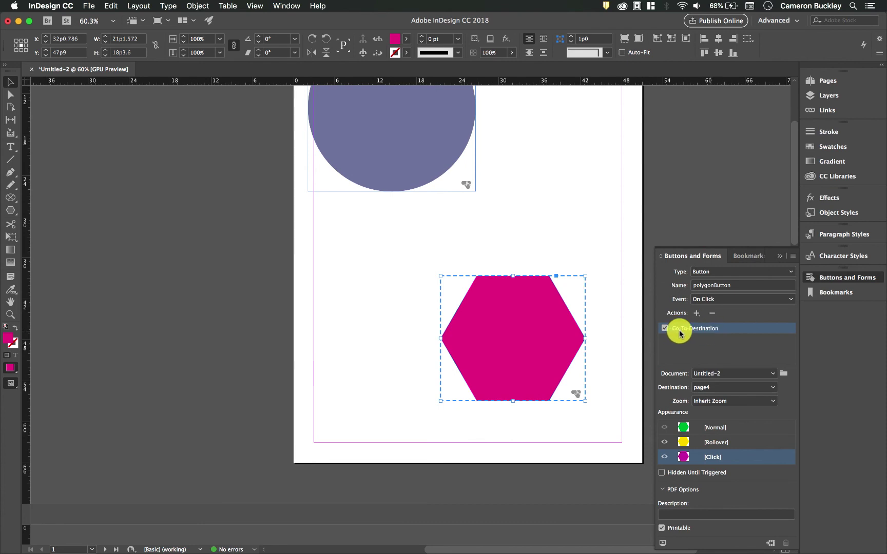
left_click(722, 387)
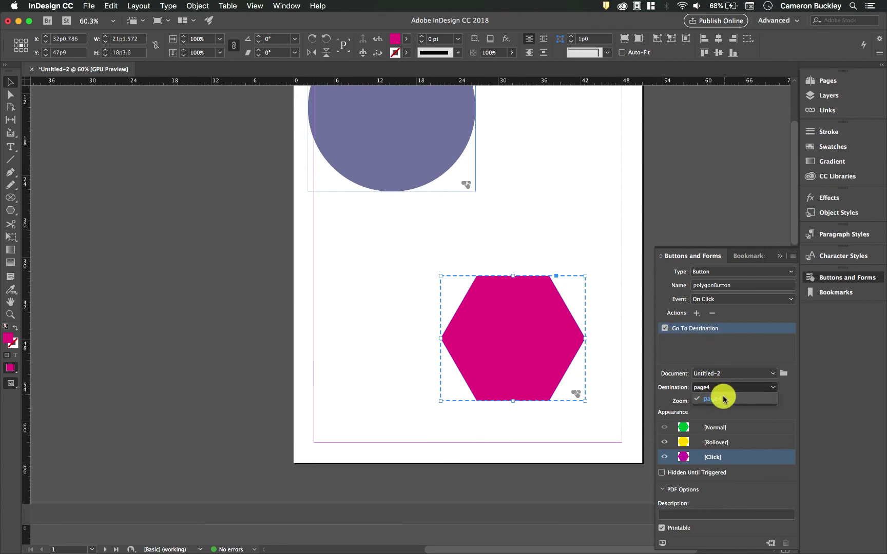
left_click(720, 400)
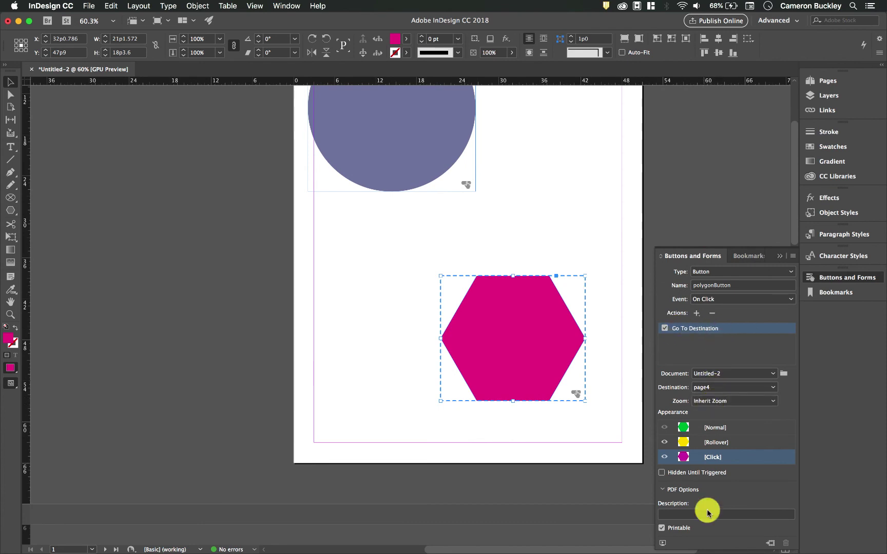
Convert the circular Mario image on page 2 into a button.
scroll(563, 357, "up", 2)
scroll(562, 357, "right", 1)
left_click(563, 356)
scroll(563, 357, "down", 10)
scroll(562, 357, "left", 5)
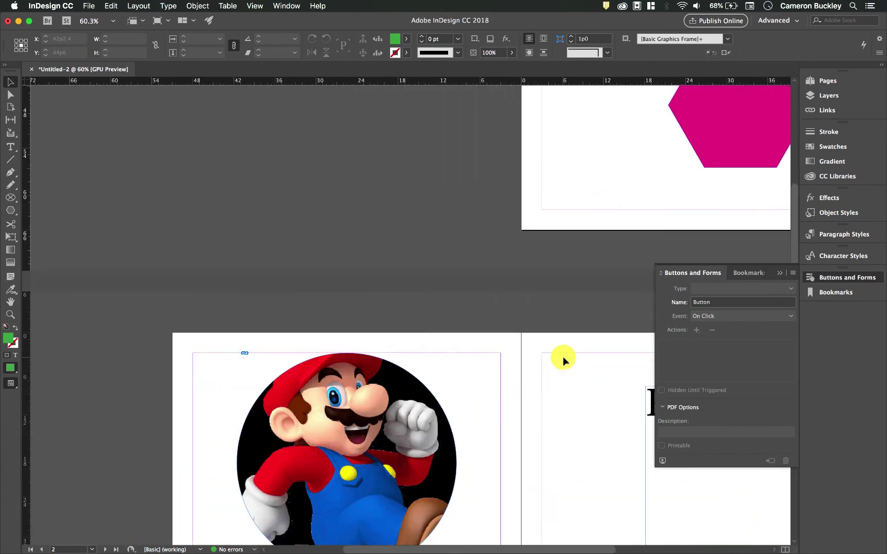
scroll(562, 357, "up", 3)
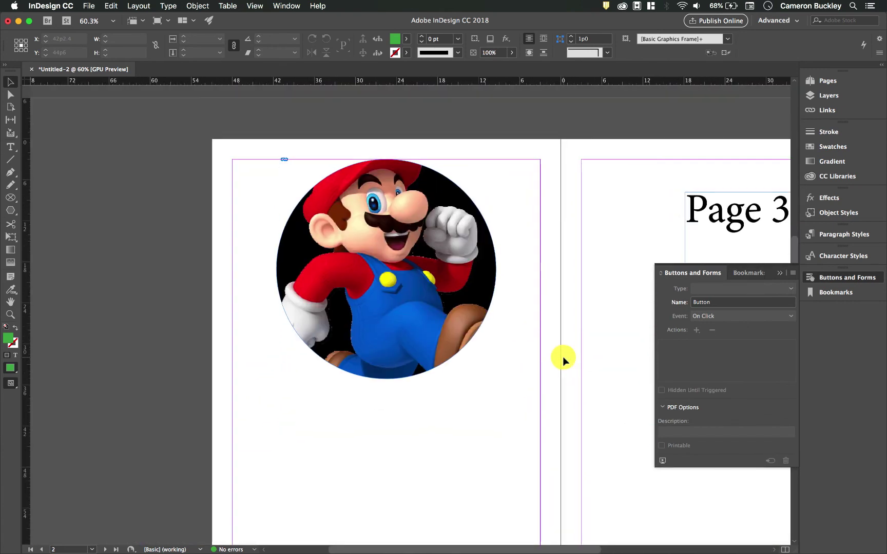
left_click(377, 254)
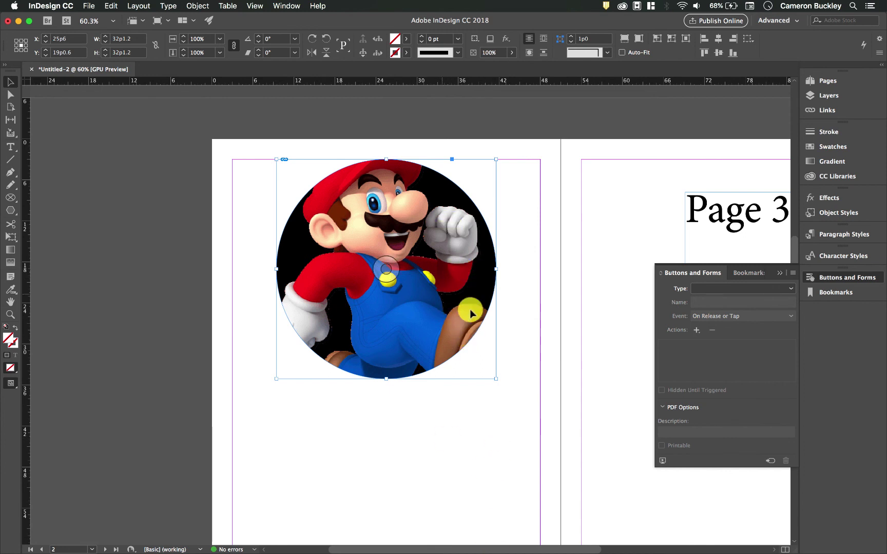
left_click(781, 287)
left_click(781, 287)
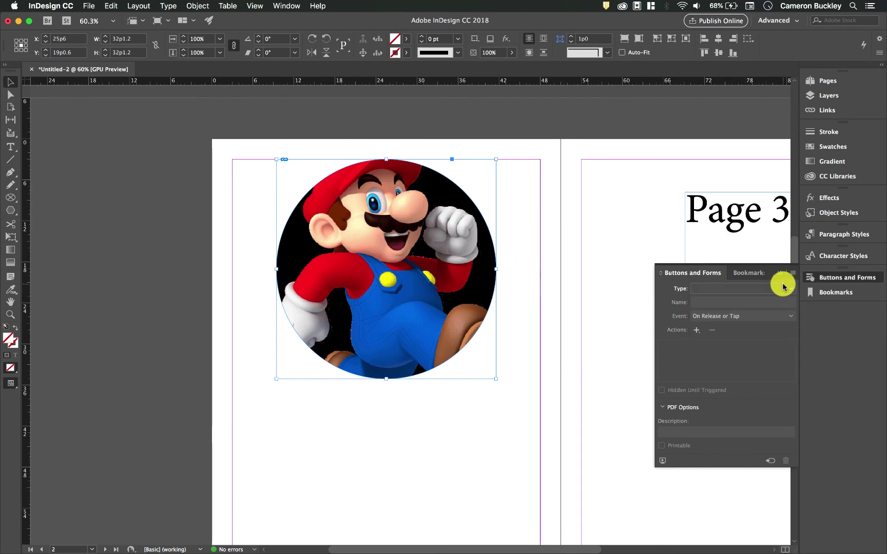
left_click(773, 464)
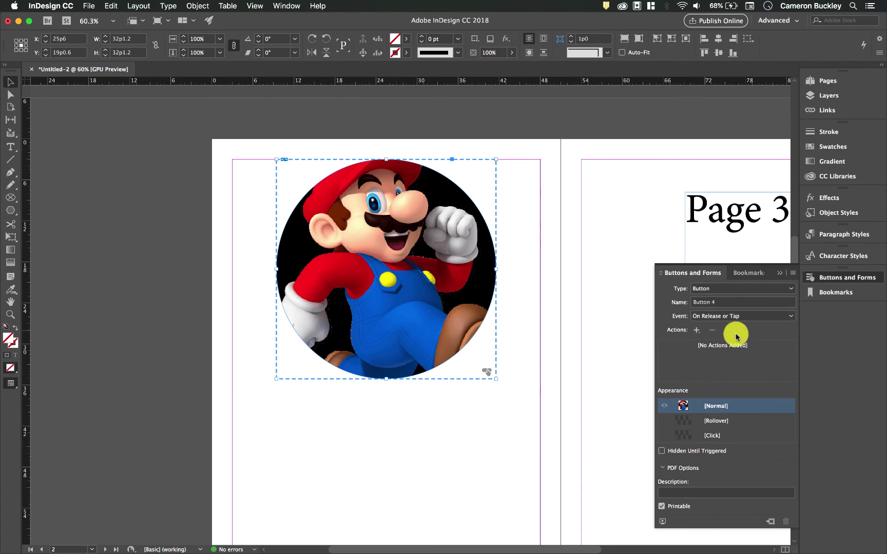
Add a Rollover appearance to the Mario image button.
left_click(714, 422)
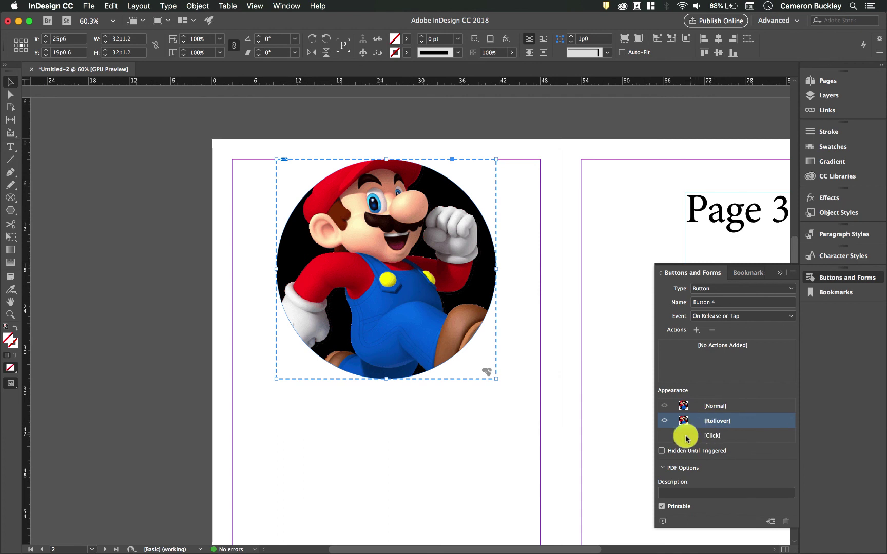
left_click(714, 409)
left_click(712, 421)
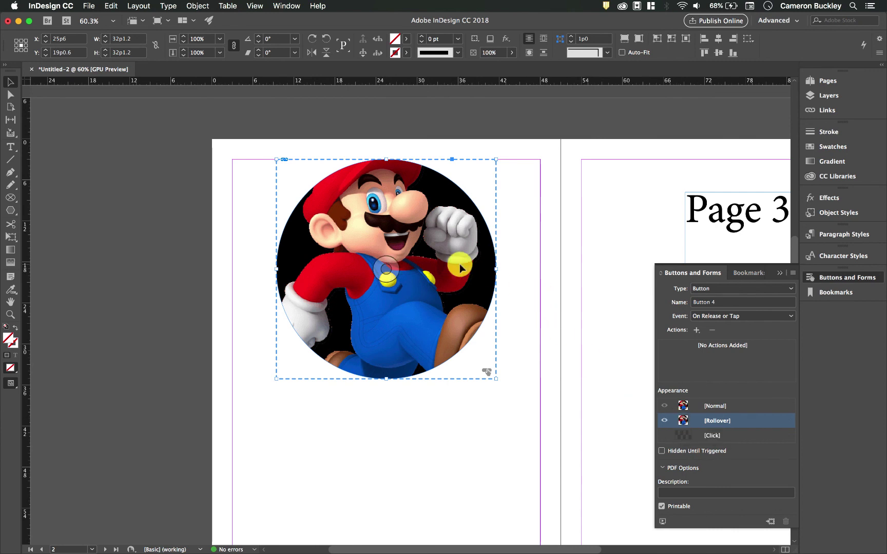
Replace the image in the button's Rollover state with the Masthead_luigi PNG, keeping its transparency, and position it inside the circle.
left_click(430, 262)
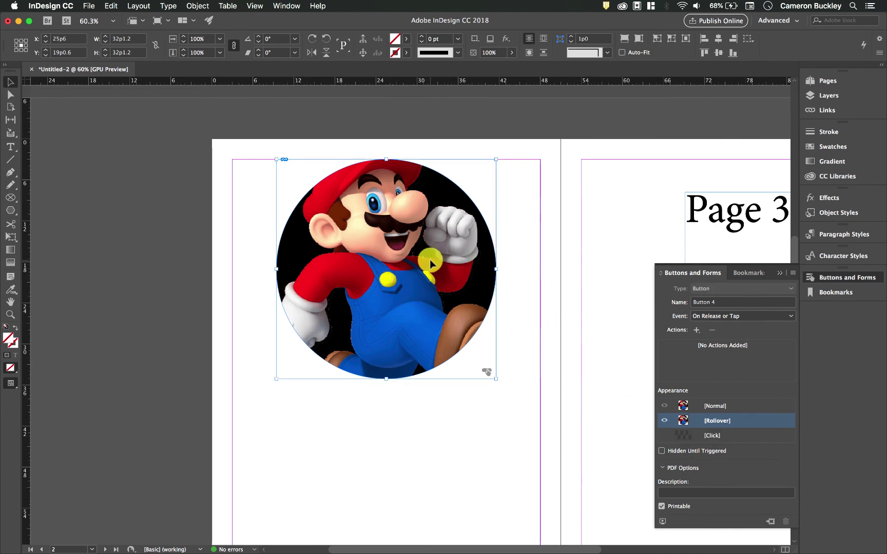
double_click(421, 245)
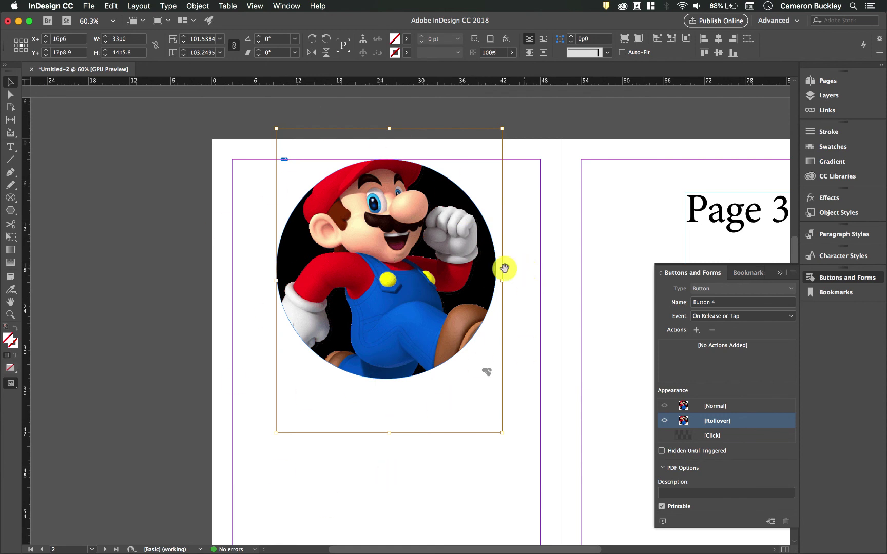
left_click(88, 5)
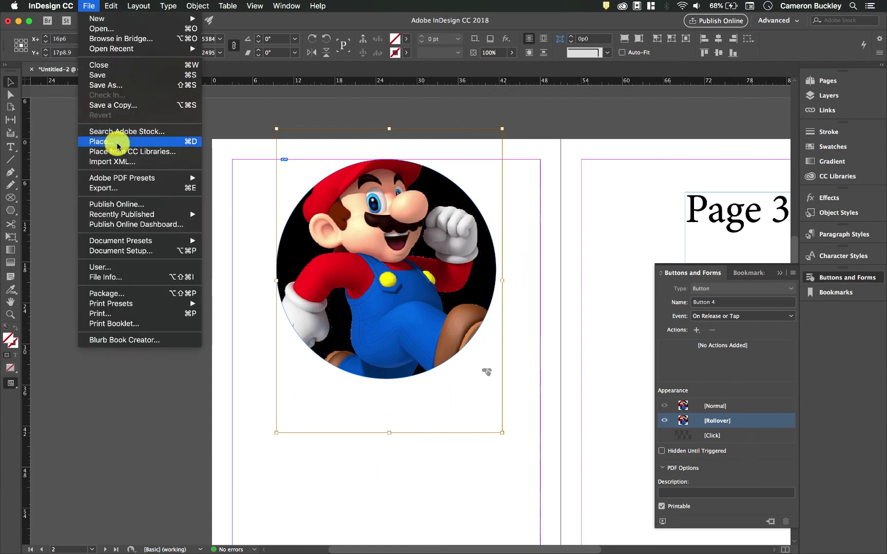
left_click(117, 142)
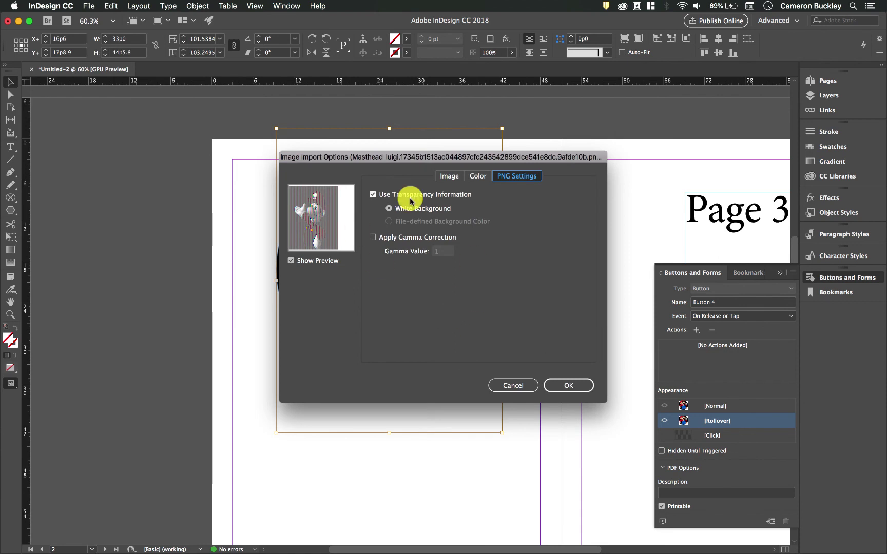
left_click(572, 386)
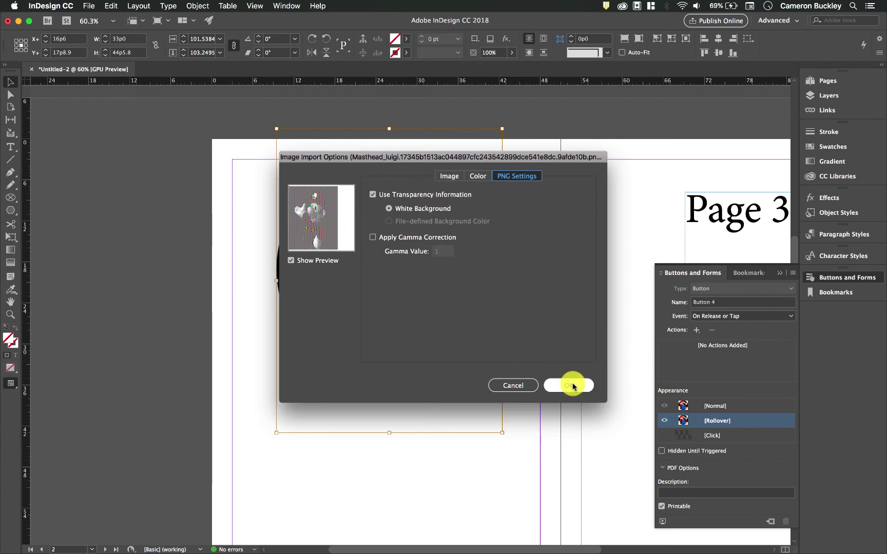
left_click(439, 274)
left_click(385, 263)
left_click_drag(389, 270, 387, 303)
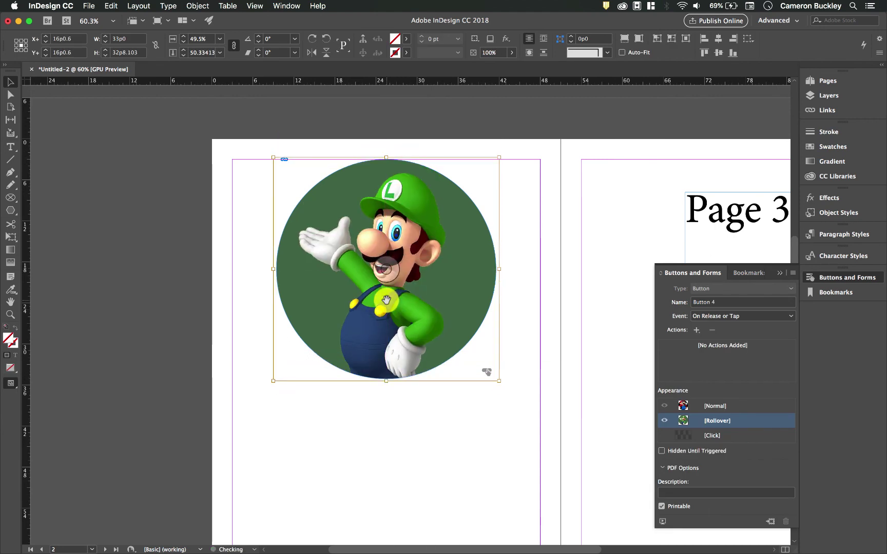
left_click(544, 338)
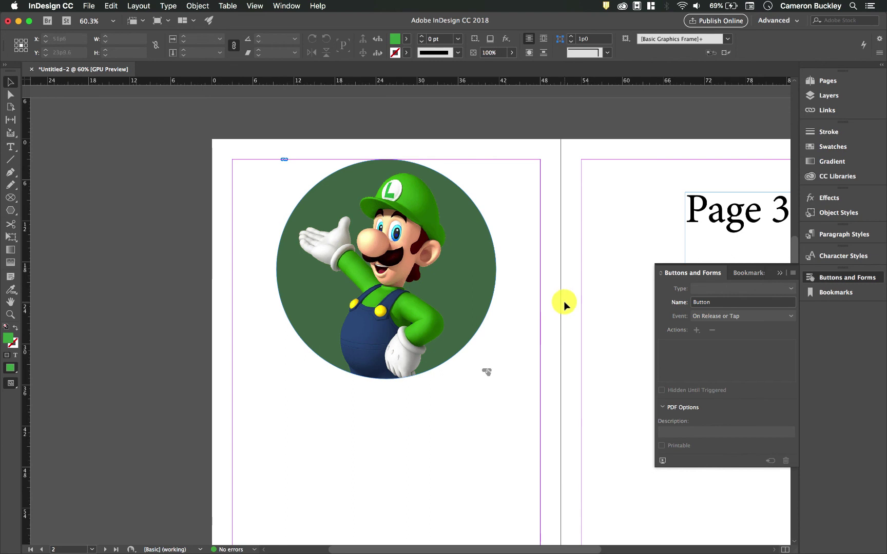
Switch the circular image button on page 2 back to its Normal appearance.
left_click(450, 255)
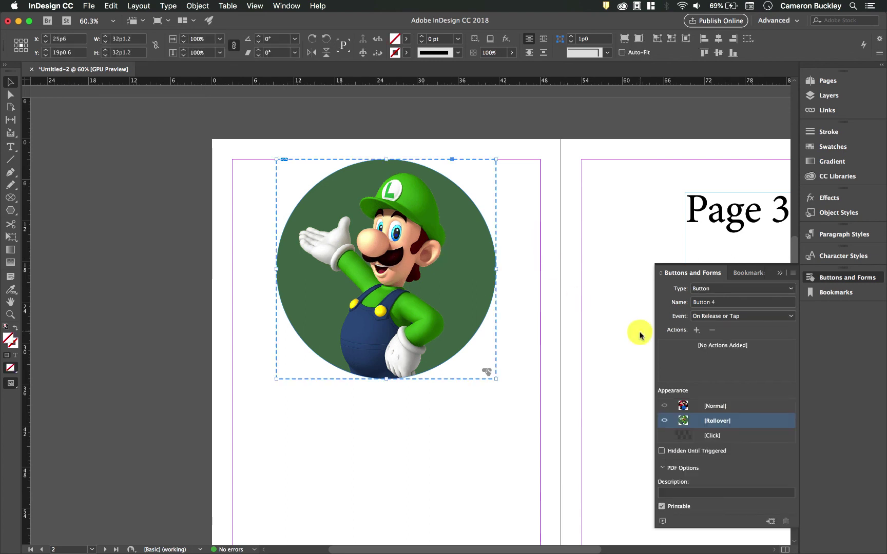
left_click(730, 407)
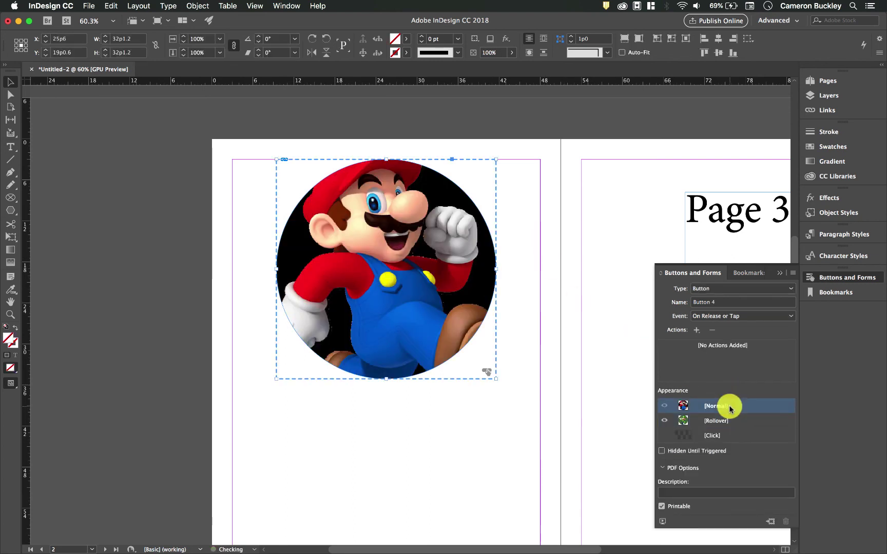
left_click(573, 334)
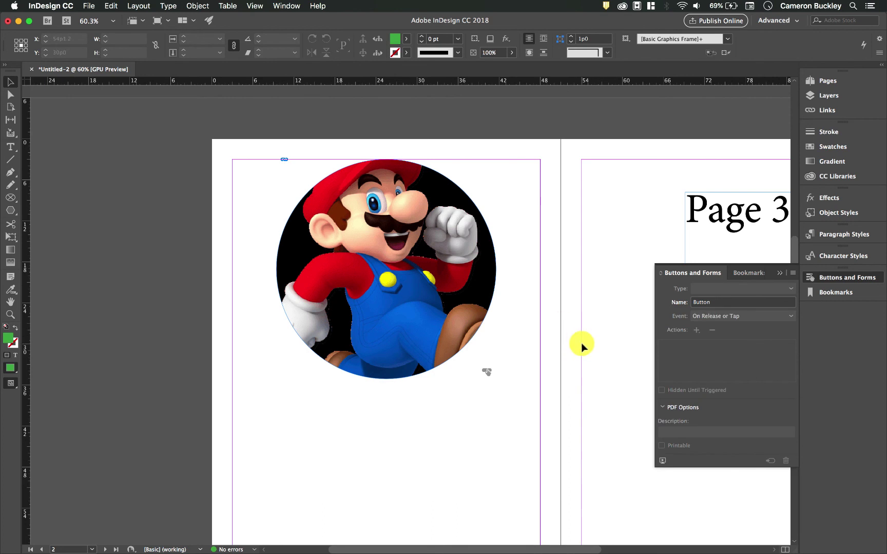
Draw a right-pointing triangle, about 9p10 wide and 12p10 tall, near page 2's lower right corner with a C=100 M=0 Y=0 K=0 fill.
scroll(582, 343, "right", 3)
scroll(582, 343, "right", 5)
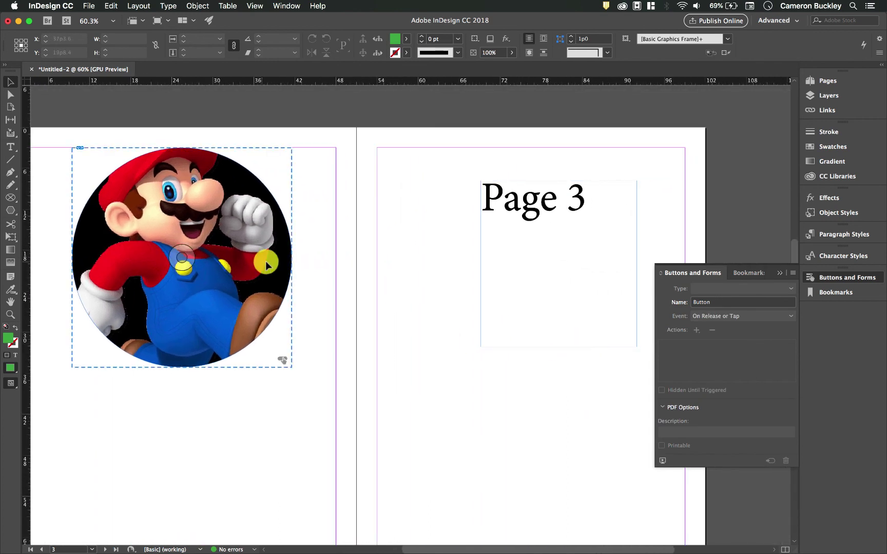
left_click(521, 209)
scroll(410, 291, "down", 5)
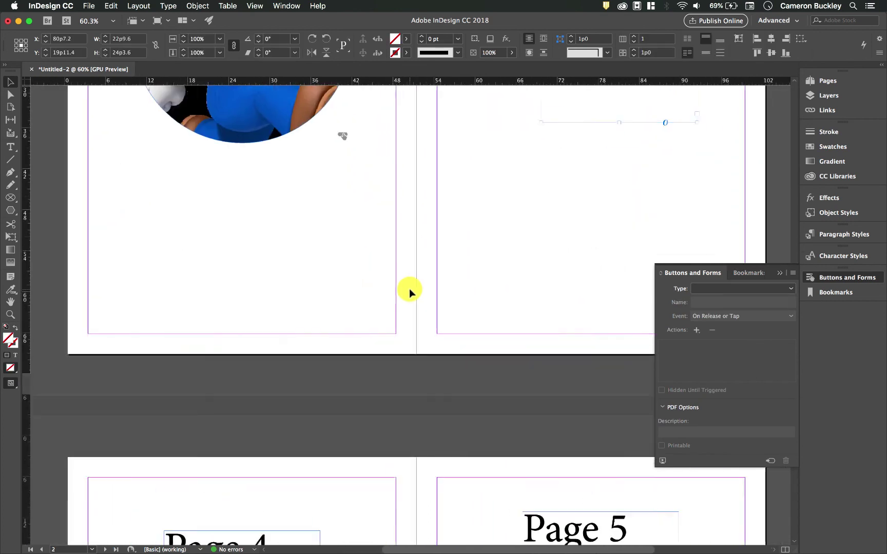
left_click(113, 253)
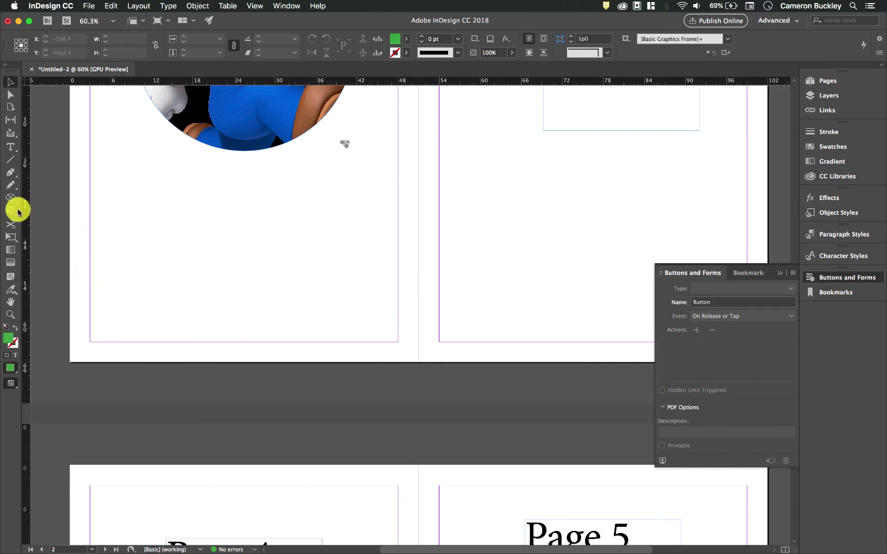
left_click(10, 173)
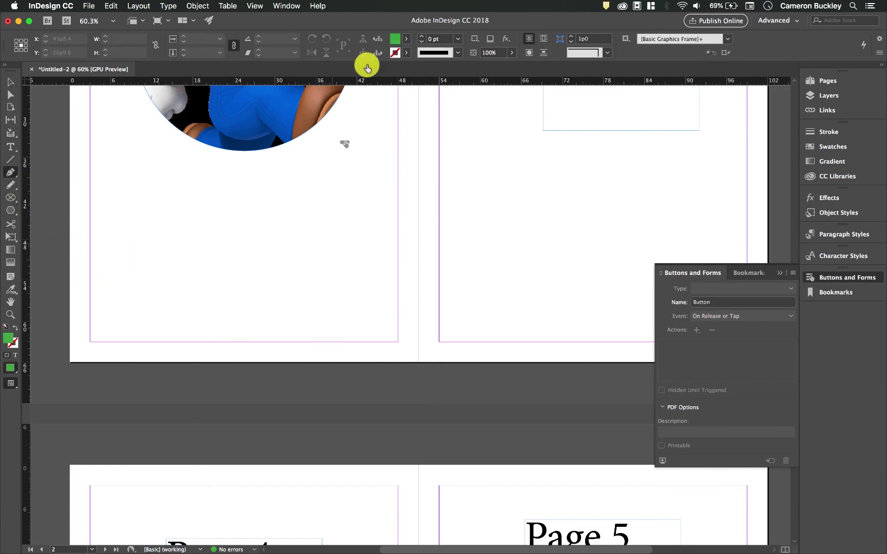
left_click(409, 41)
left_click(341, 115)
left_click(316, 240)
left_click(315, 328)
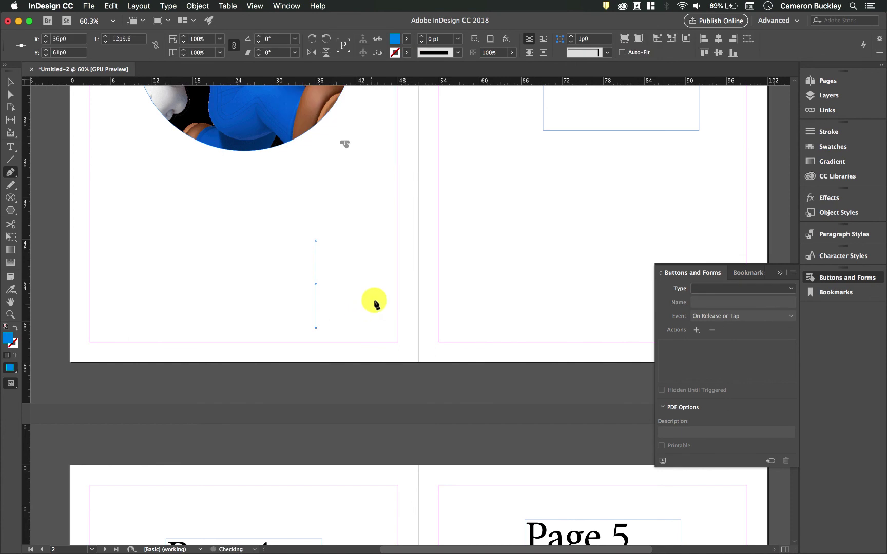
left_click(383, 293)
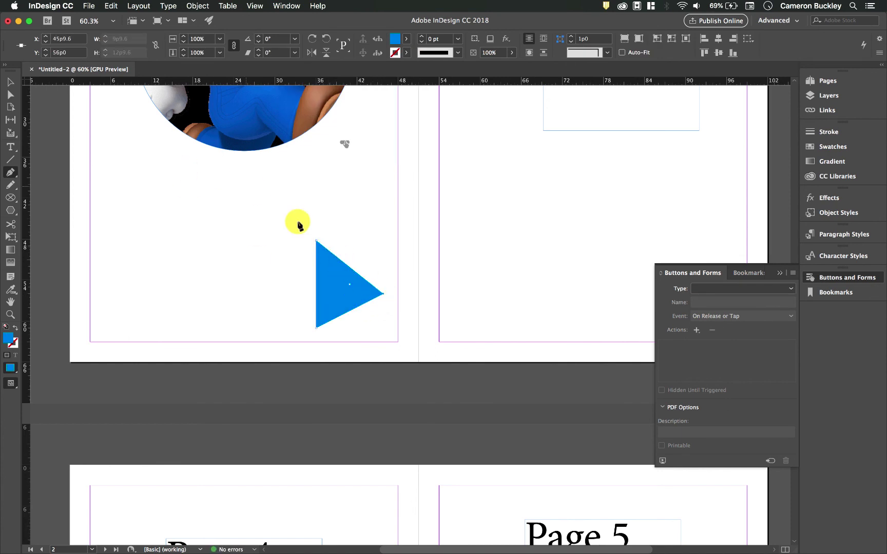
left_click(317, 243)
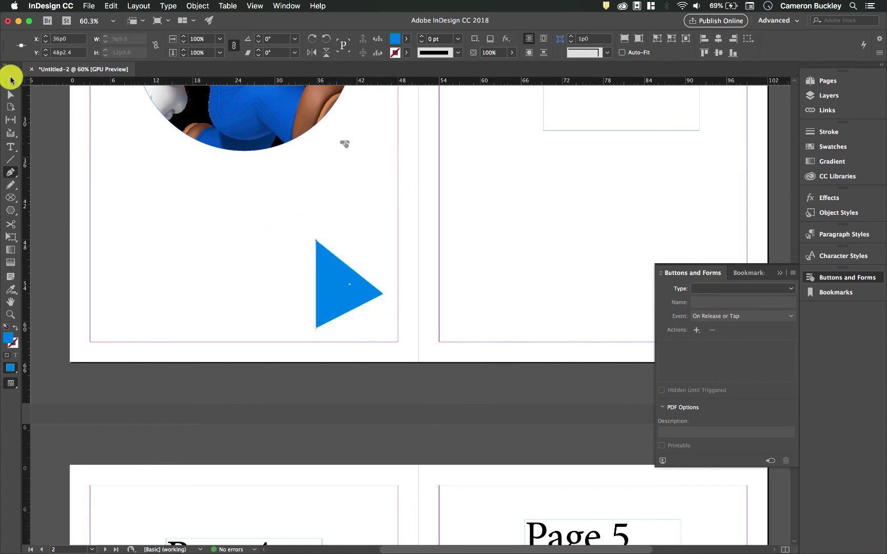
Convert the blue triangle on page 2 into a button.
left_click(8, 83)
left_click(334, 306)
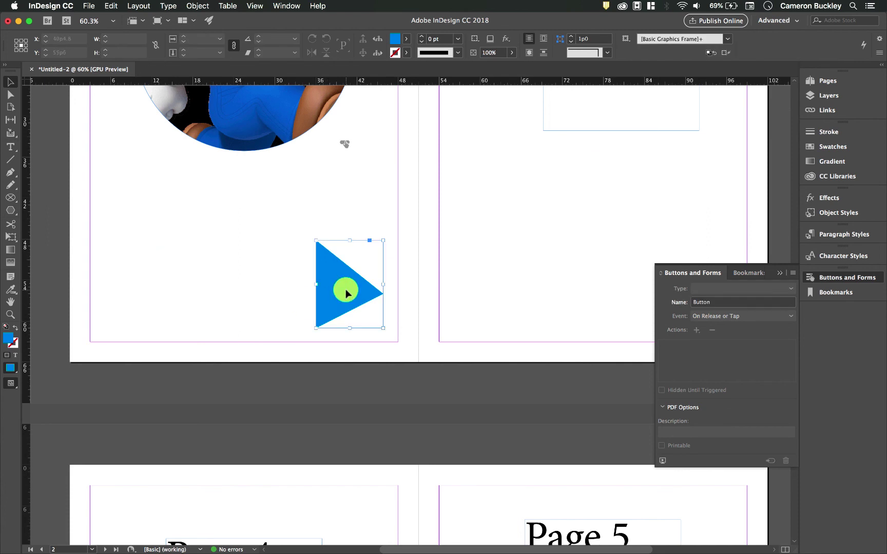
left_click(346, 292)
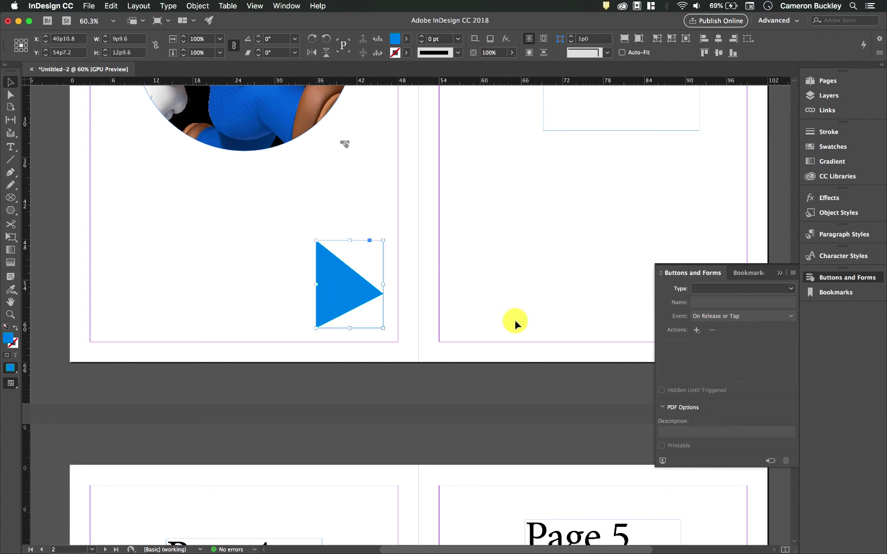
left_click(775, 462)
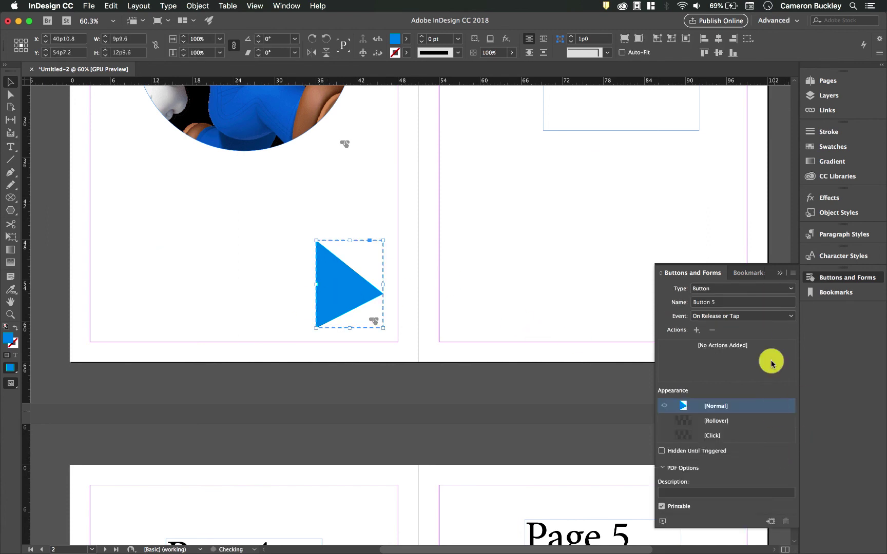
Add a Rollover appearance to the triangle button and fill it with C=0 M=100 Y=0 K=0.
left_click(709, 422)
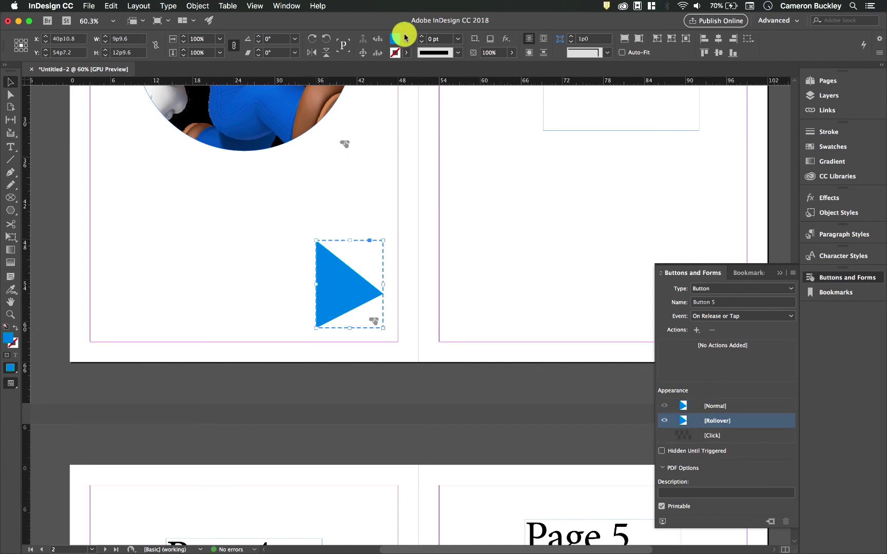
left_click(405, 38)
left_click(335, 130)
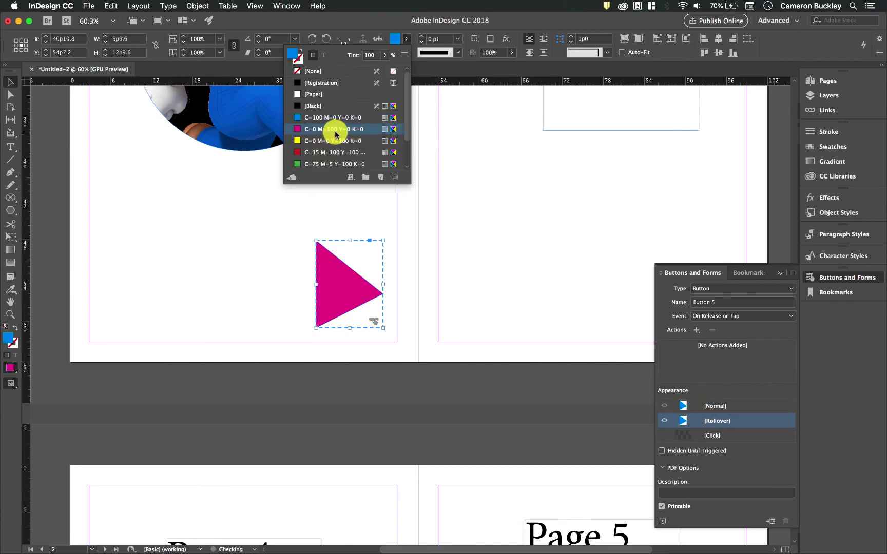
Set the triangle button's event to On Click and add a Go To Next Page action.
left_click(697, 330)
left_click(698, 323)
left_click(698, 324)
left_click(698, 338)
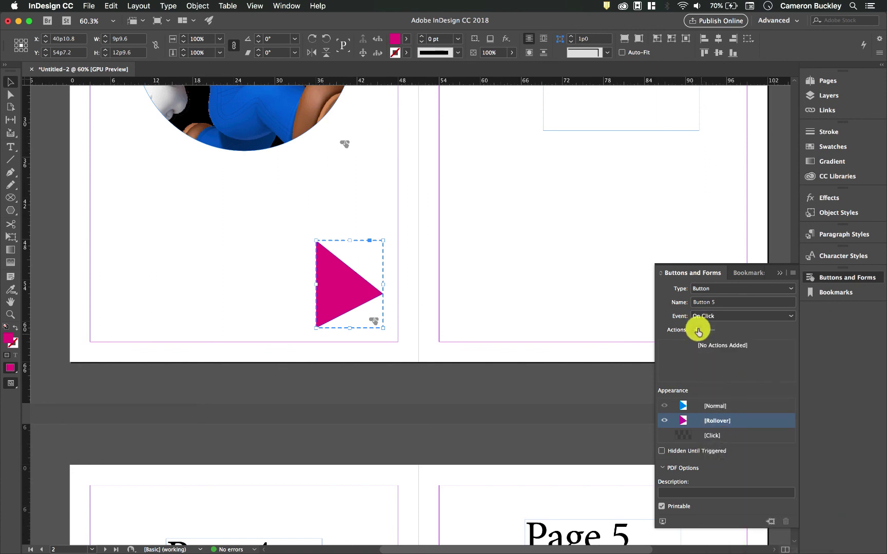
left_click(697, 330)
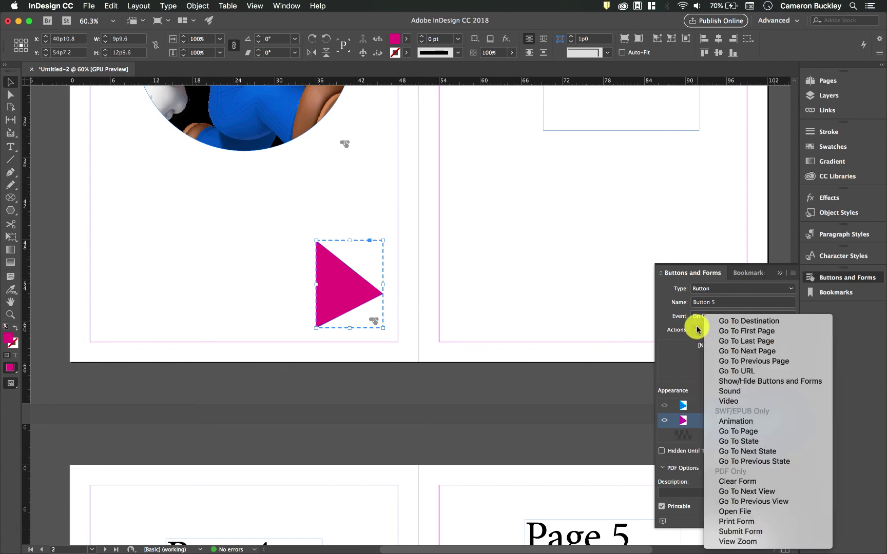
left_click(742, 351)
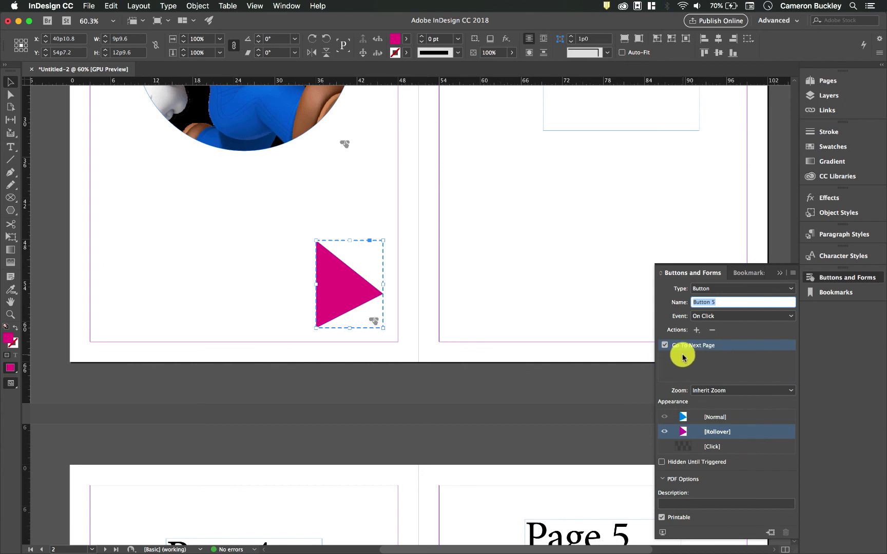
left_click(574, 363)
Draw a freehand left-pointing arrow, about 25p3 wide and 17p8 tall, with the Pencil tool in page 3's lower area and shift it slightly left.
scroll(564, 313, "right", 5)
scroll(567, 314, "up", 3)
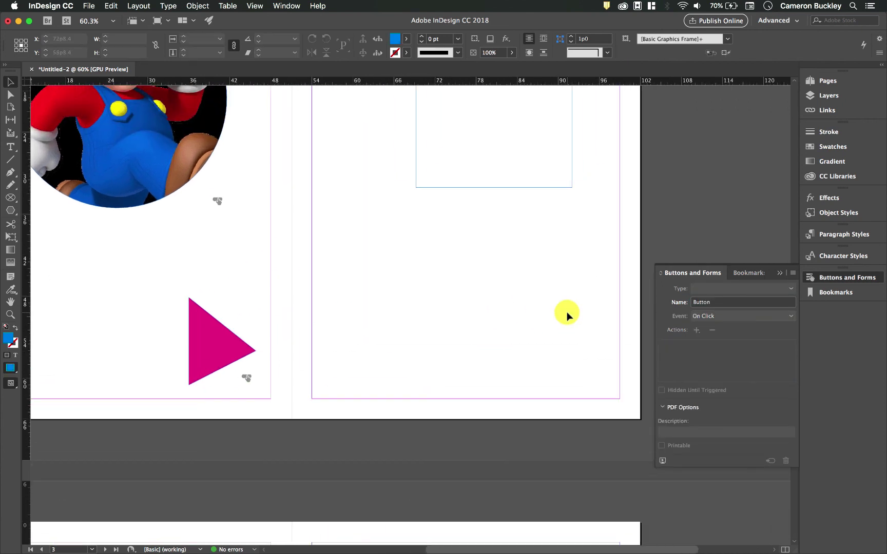
left_click(11, 188)
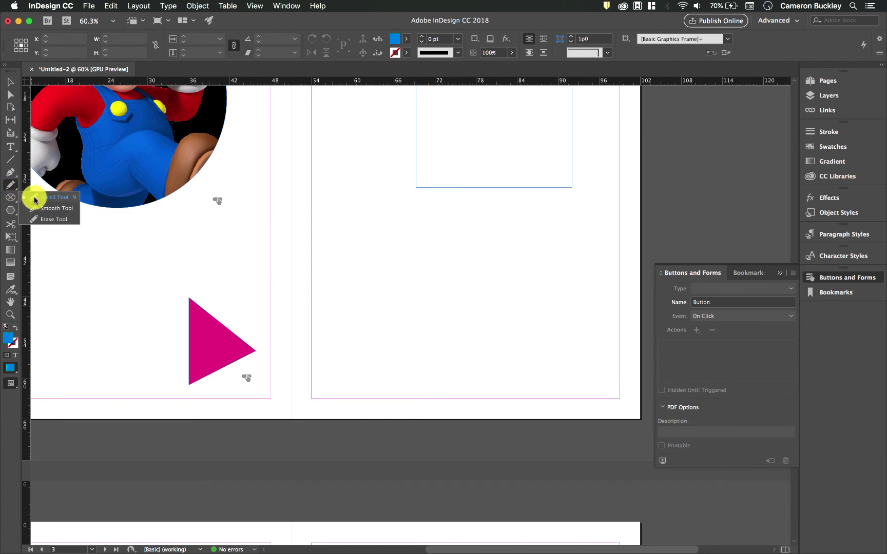
left_click(51, 204)
mouse_move(492, 302)
left_mouse_down()
mouse_move(538, 317)
mouse_move(495, 317)
mouse_move(465, 271)
mouse_move(391, 327)
mouse_move(462, 392)
mouse_move(492, 353)
mouse_move(562, 353)
mouse_move(560, 327)
mouse_move(526, 317)
left_mouse_up()
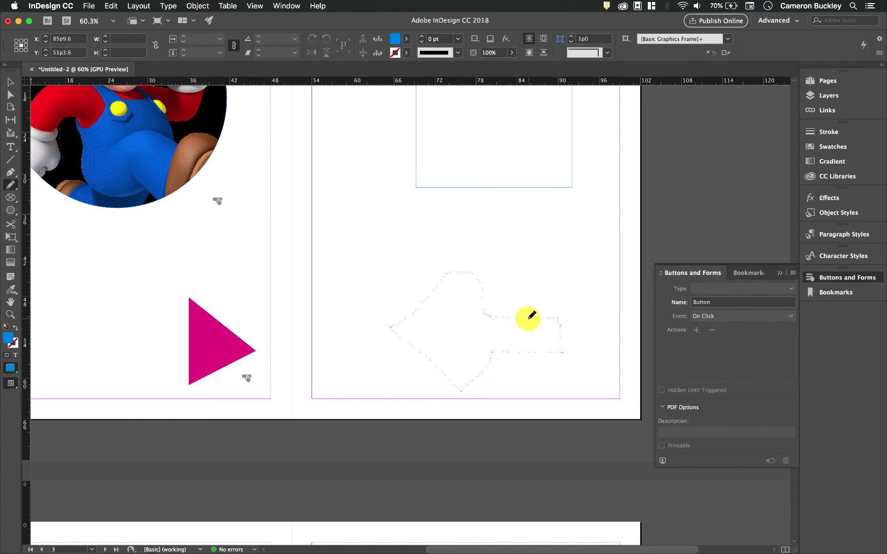
left_click(9, 81)
left_click_drag(481, 349, 444, 345)
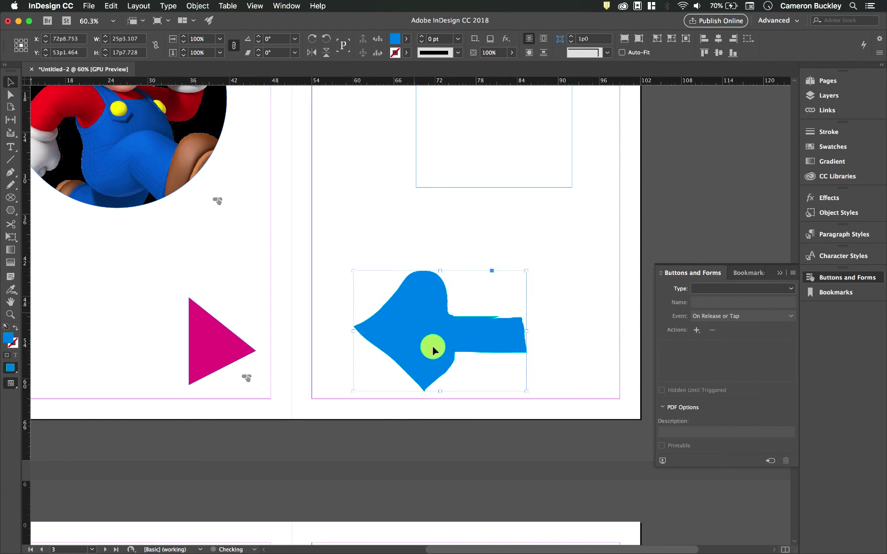
Fill the freehand arrow on page 3 with the C=0 M=0 Y=100 K=0 swatch.
left_click(405, 37)
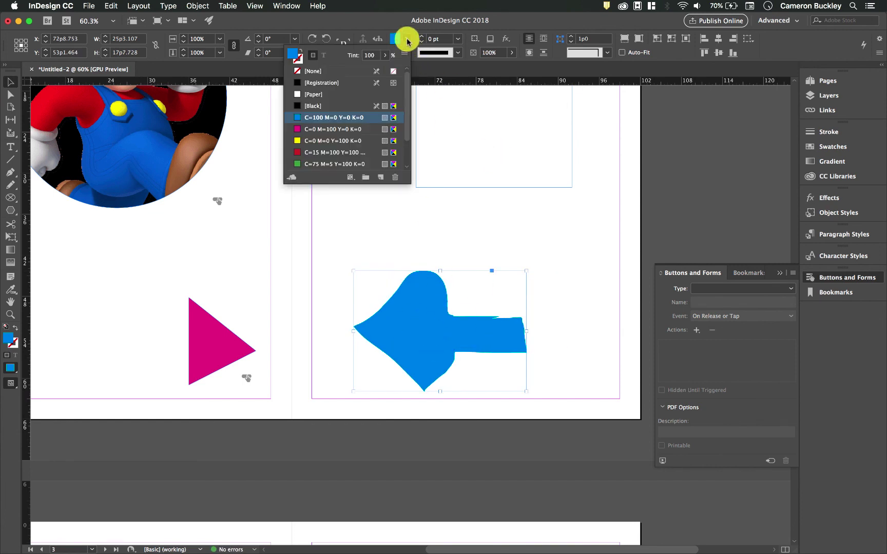
left_click(358, 142)
left_click(541, 228)
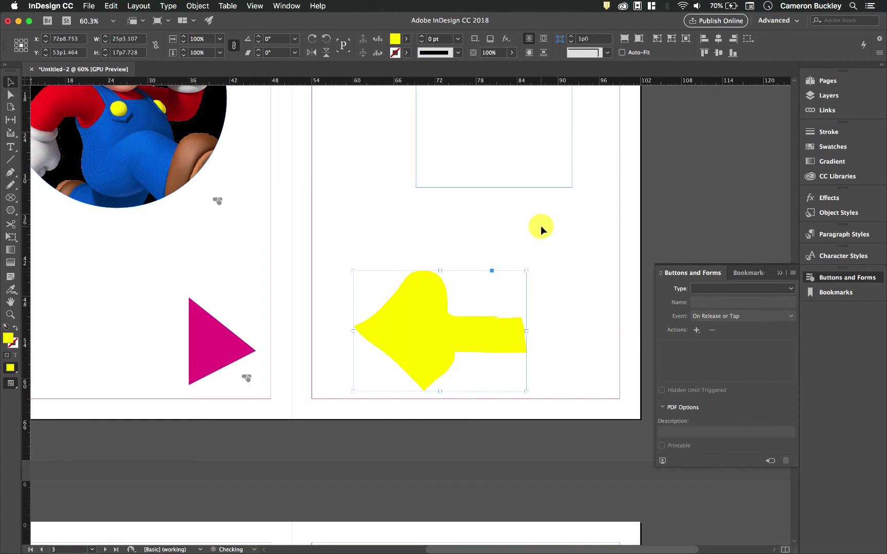
Convert the yellow arrow into a button with an On Click event and a Go To Previous Page action.
left_click(770, 460)
left_click(697, 331)
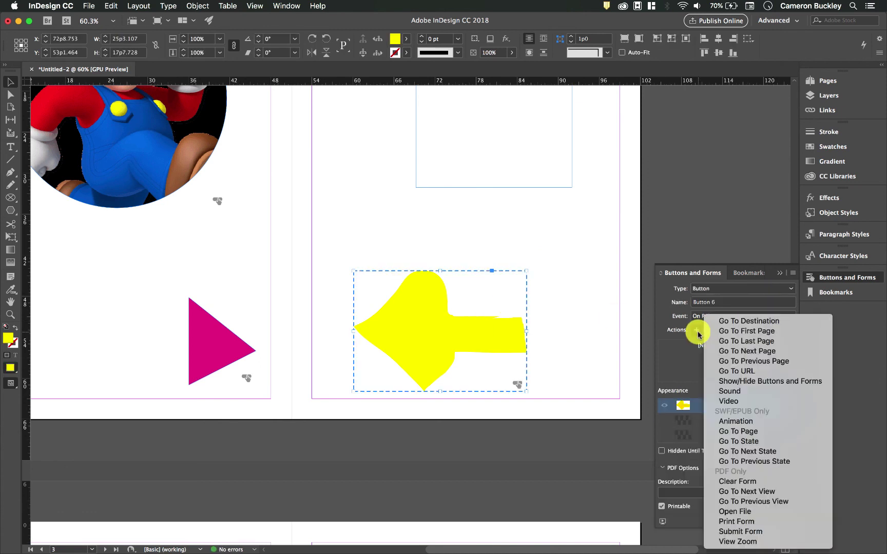
left_click(699, 317)
left_click(698, 316)
left_click(708, 340)
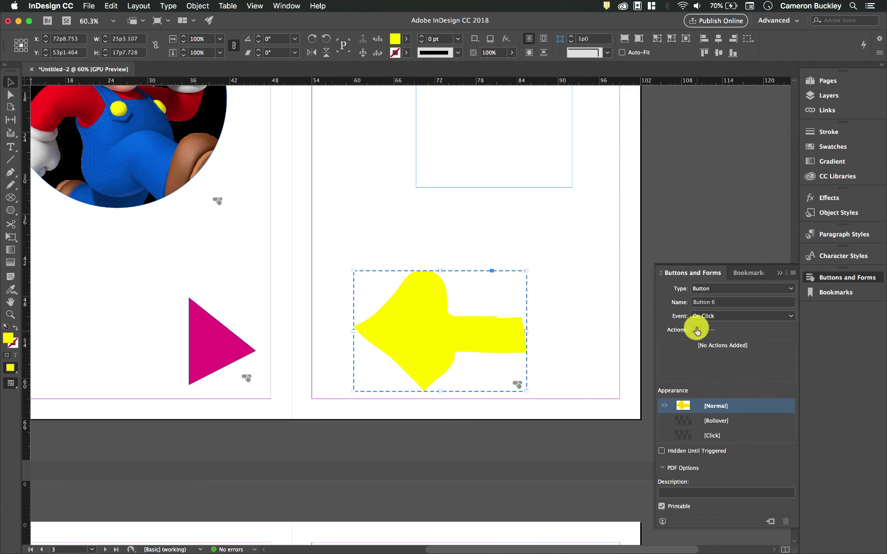
left_click(697, 330)
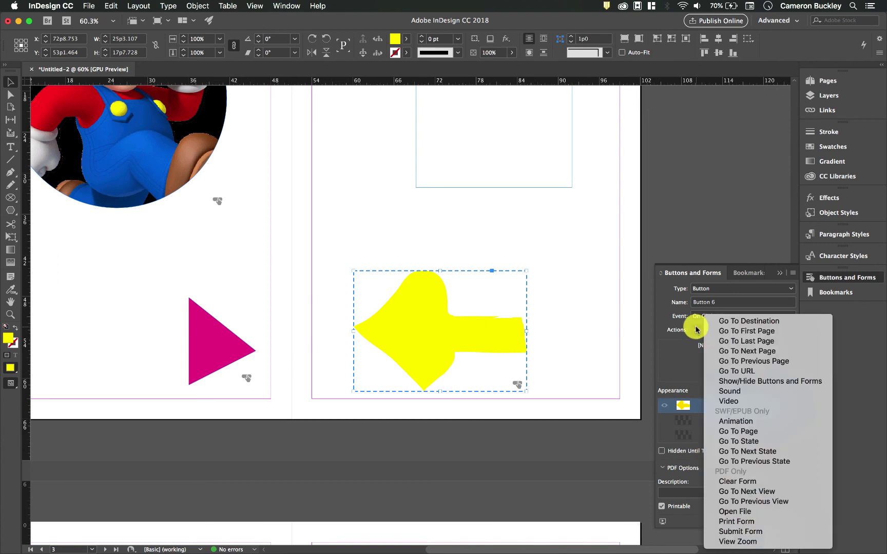
left_click(738, 361)
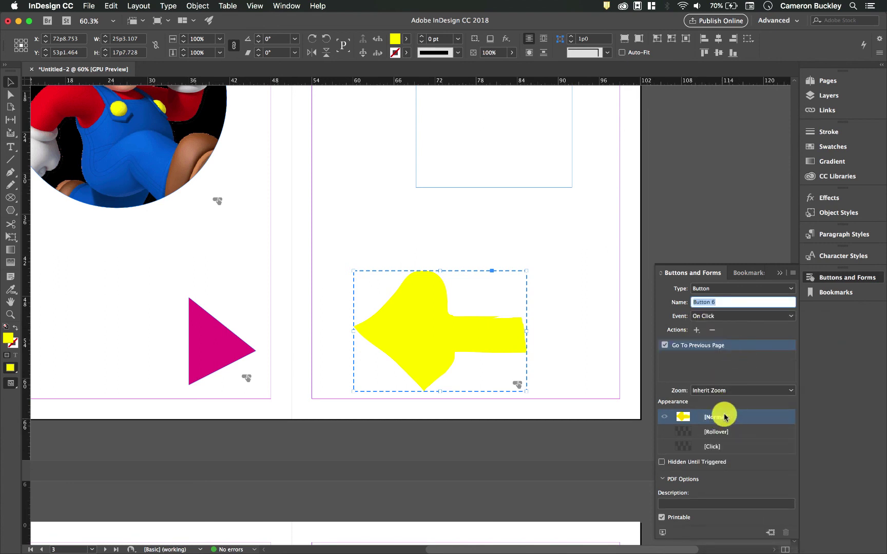
Add a Rollover appearance to the arrow button and fill it with C=75 M=5 Y=100 K=0.
left_click(713, 432)
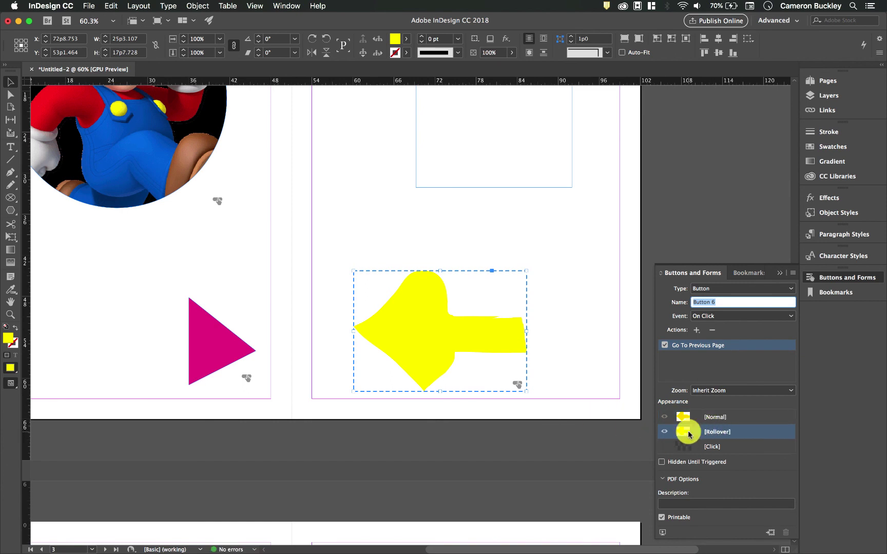
left_click(406, 39)
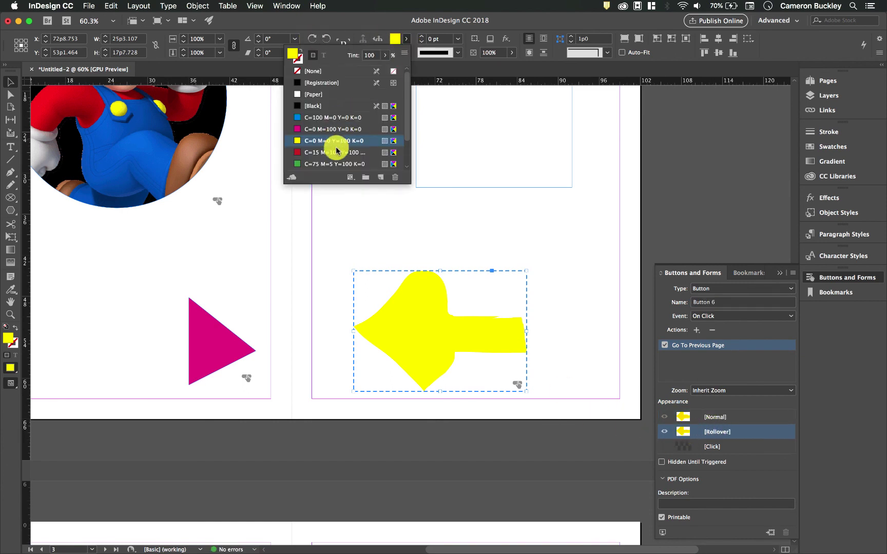
left_click(336, 164)
Give the arrow button's Rollover appearance a 14 pt black stroke.
left_click(406, 52)
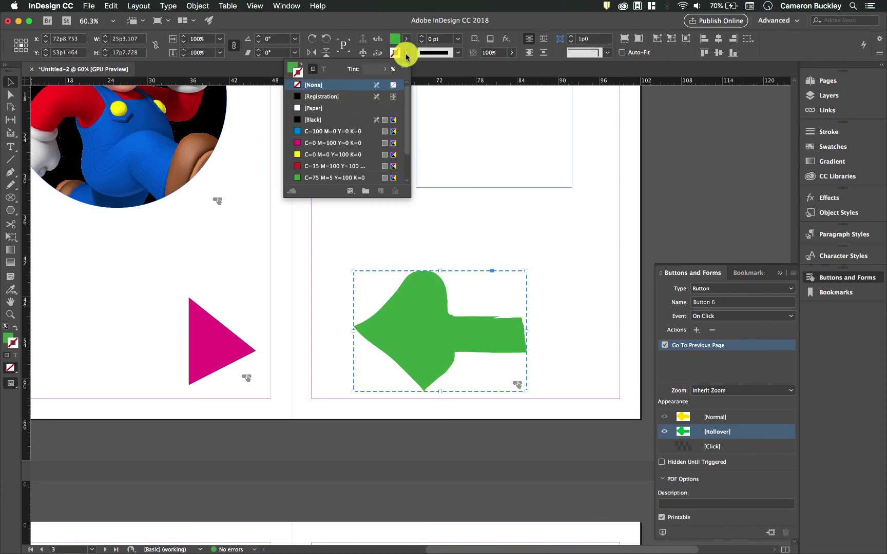
left_click(327, 124)
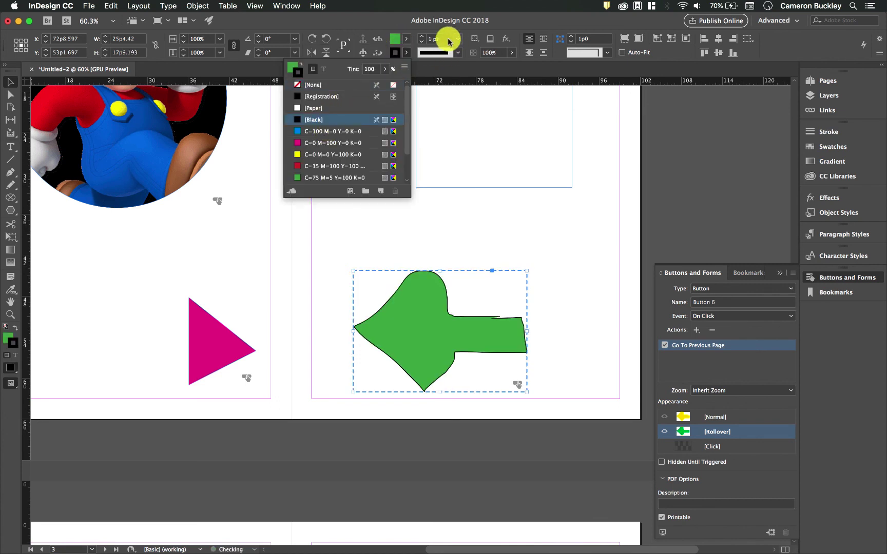
left_click(423, 36)
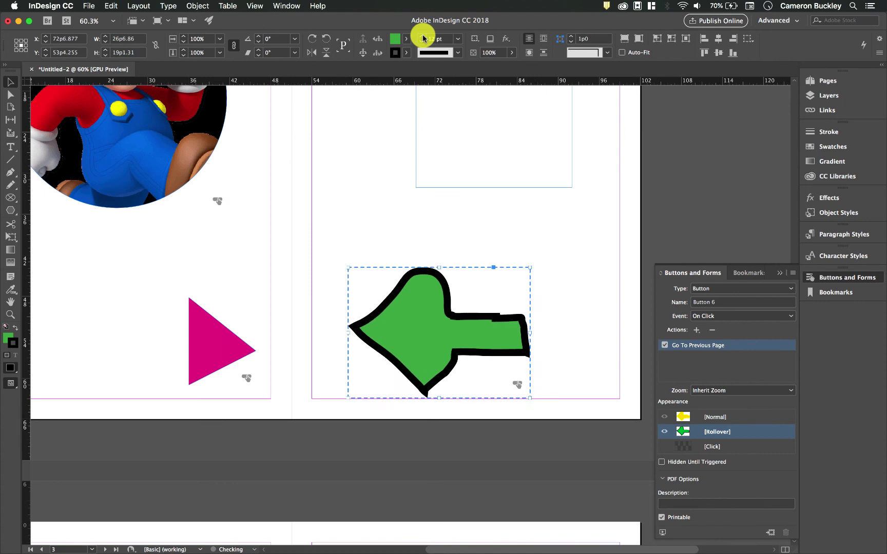
left_click(523, 244)
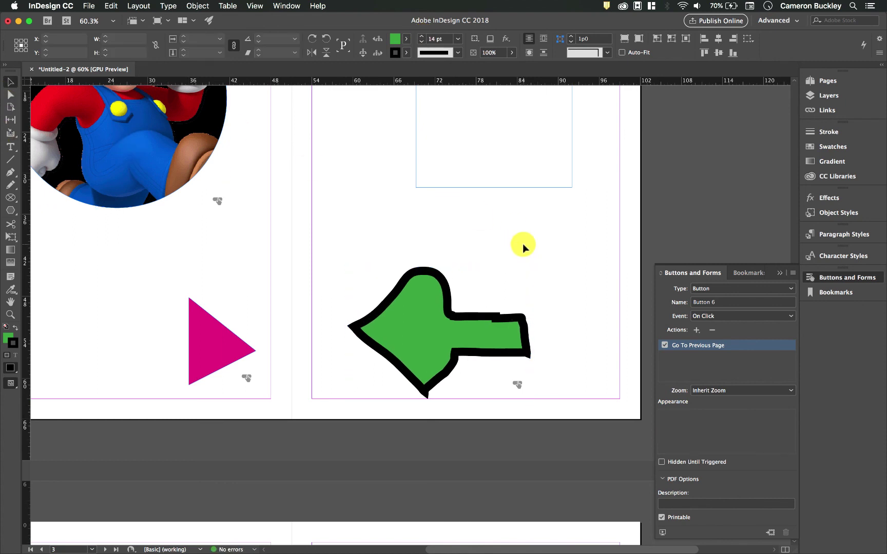
Save the document as new.indd.
scroll(532, 335, "down", 3)
scroll(532, 334, "left", 1)
scroll(532, 335, "down", 3)
scroll(532, 335, "up", 15)
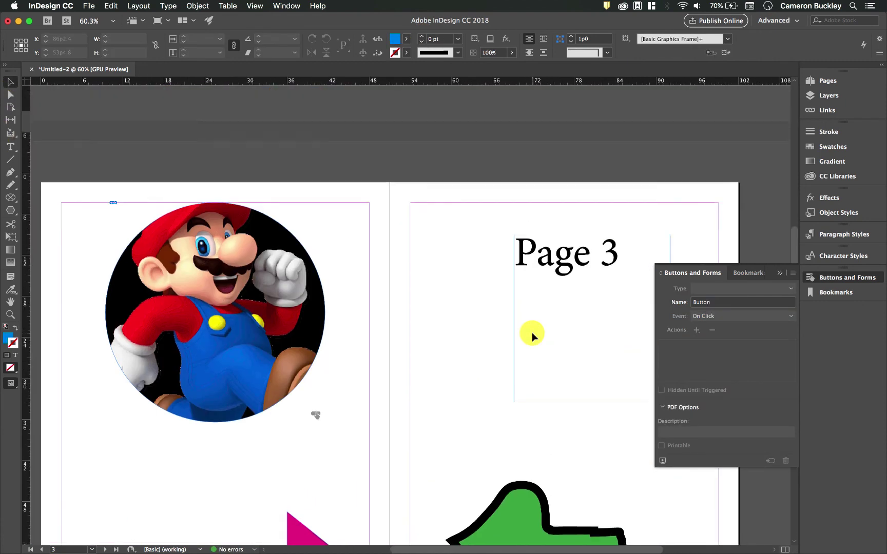
scroll(532, 335, "down", 2)
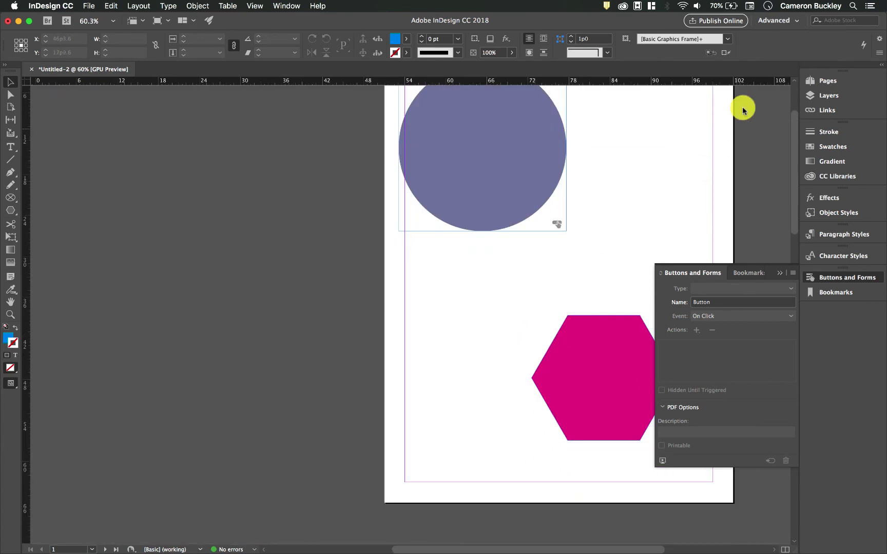
key("super+s")
type("new.indd")
key("Return")
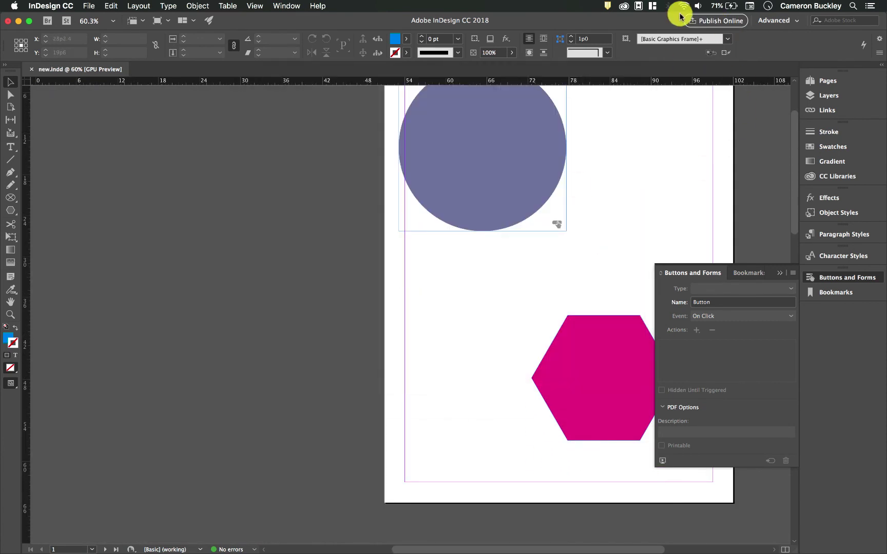
Publish the document online as an update of the existing document Interactive Testing2, with all pages exported as single pages.
left_click(716, 23)
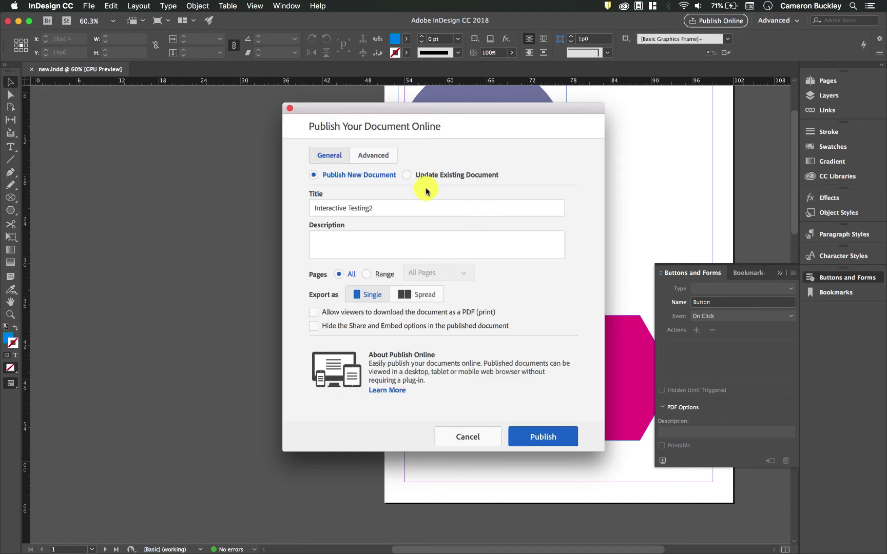
left_click(406, 174)
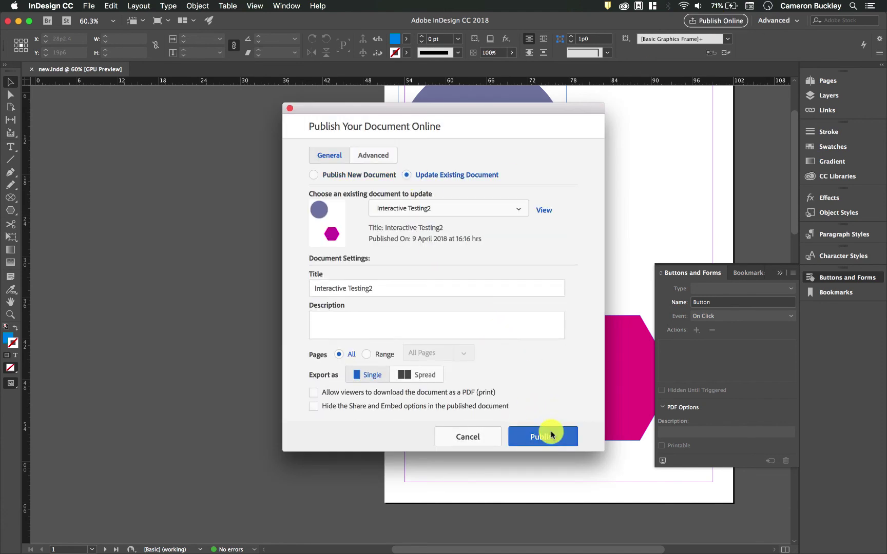
left_click(550, 435)
left_click(554, 306)
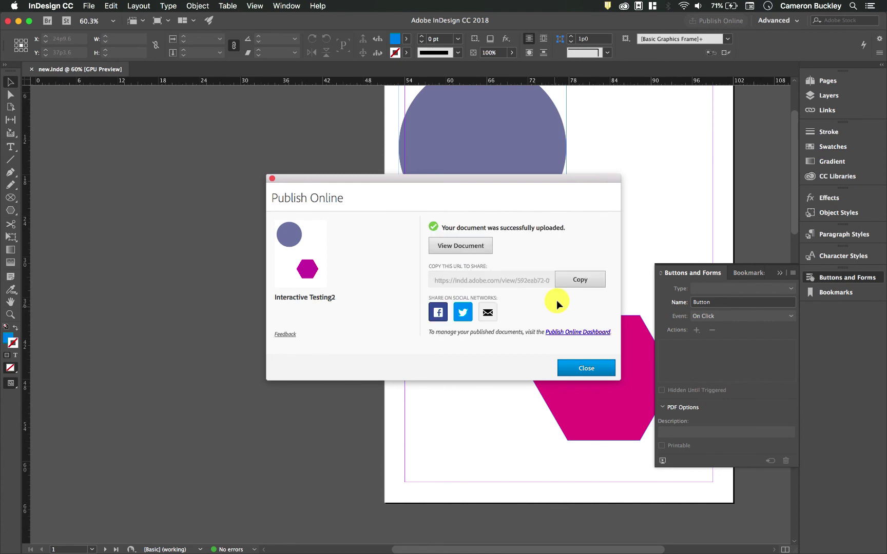
View the published document in the browser and test the page 1 circle, page 2 triangle and page 3 arrow buttons.
left_click(481, 247)
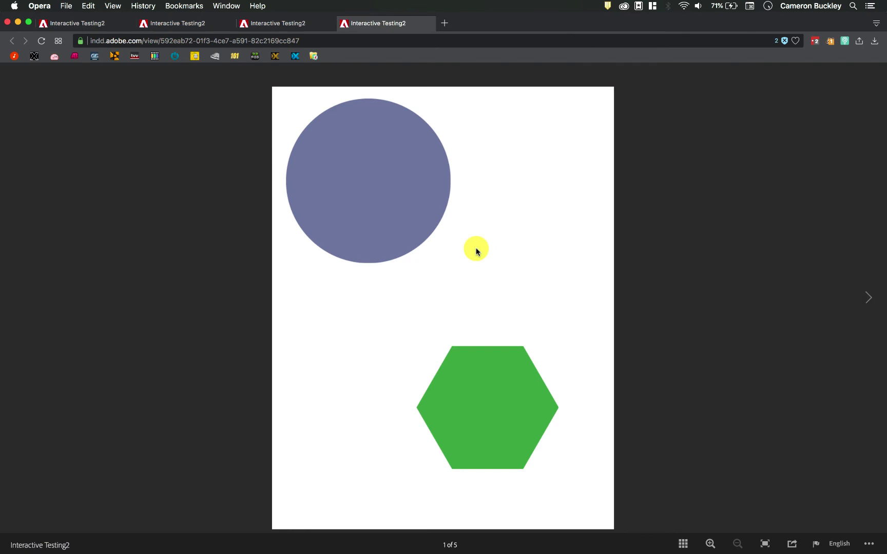
left_click(393, 191)
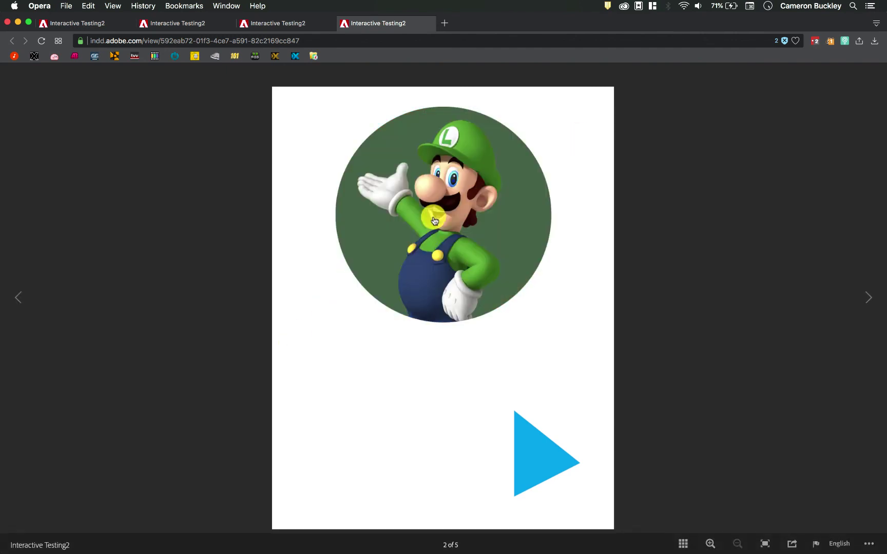
left_click(526, 454)
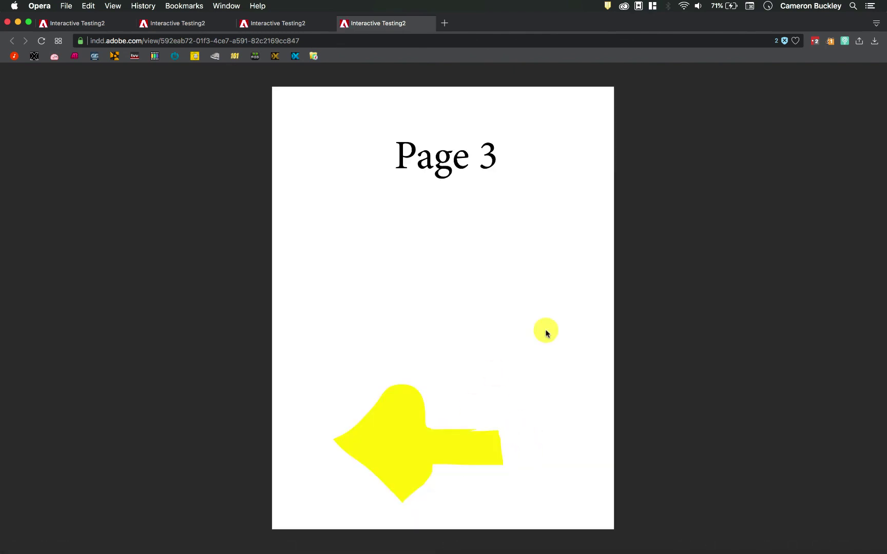
left_click(458, 450)
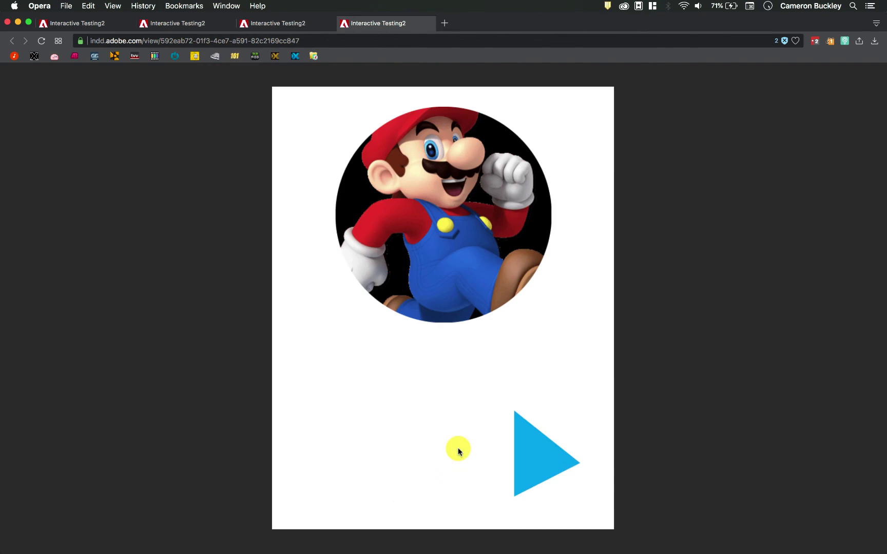